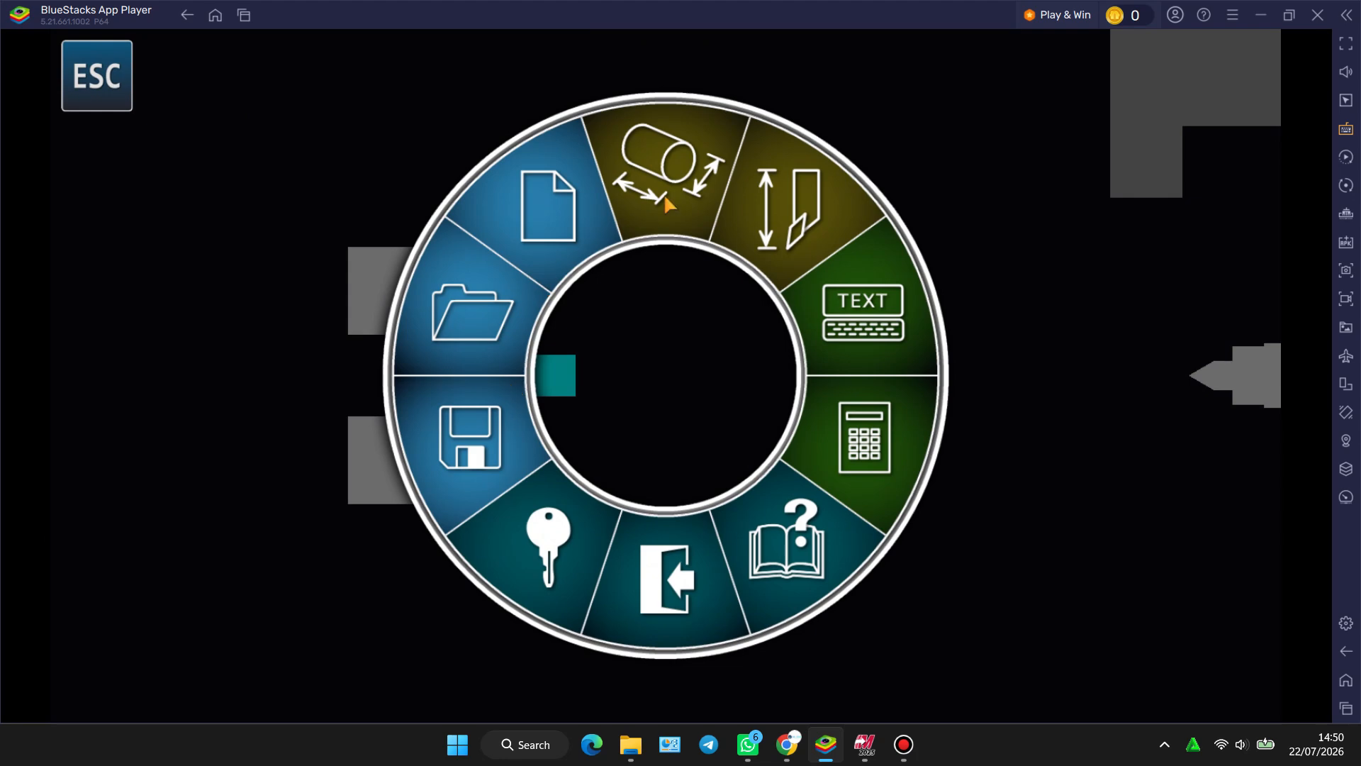
- Open the workpiece parameters, preview the HOLLOW workpiece type and leave the type on SOLID
{"action": "left_click", "coordinate": [664, 199]}
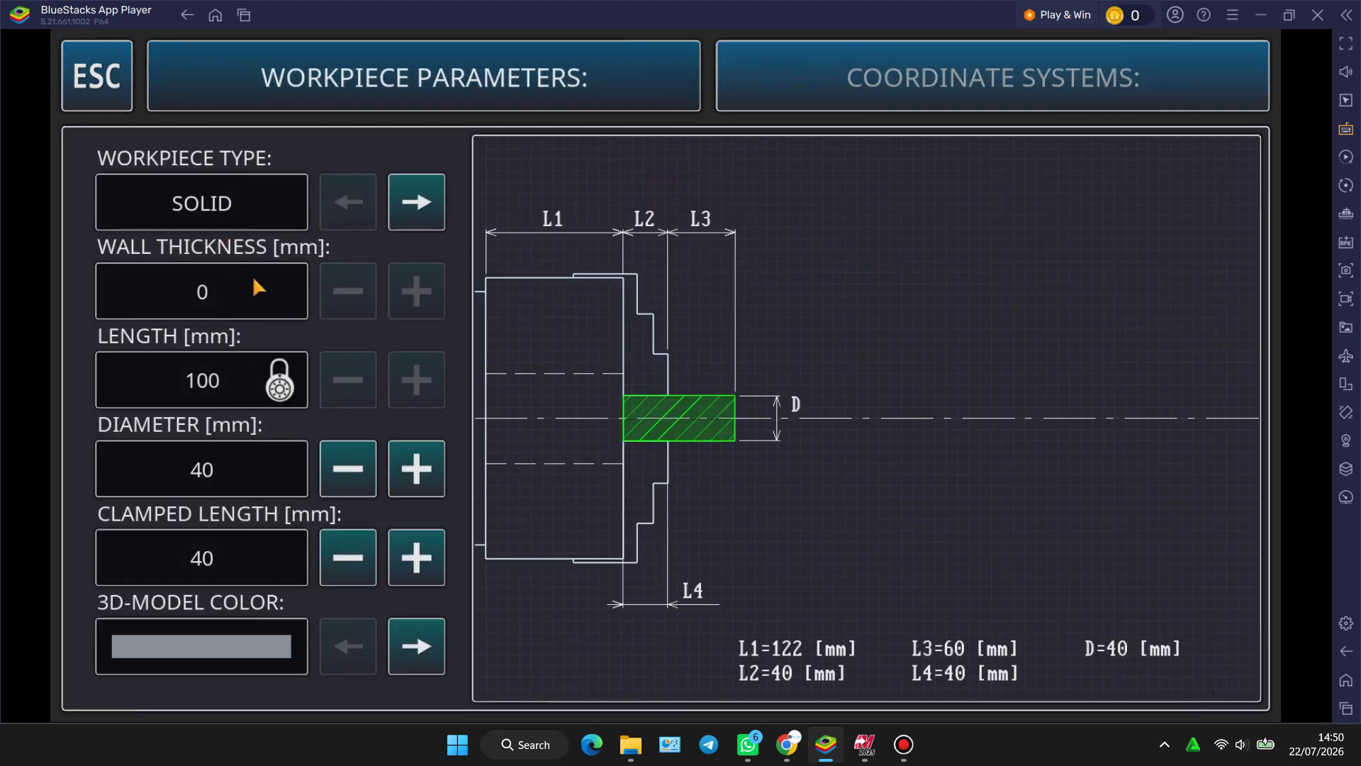
{"action": "left_click", "coordinate": [420, 202]}
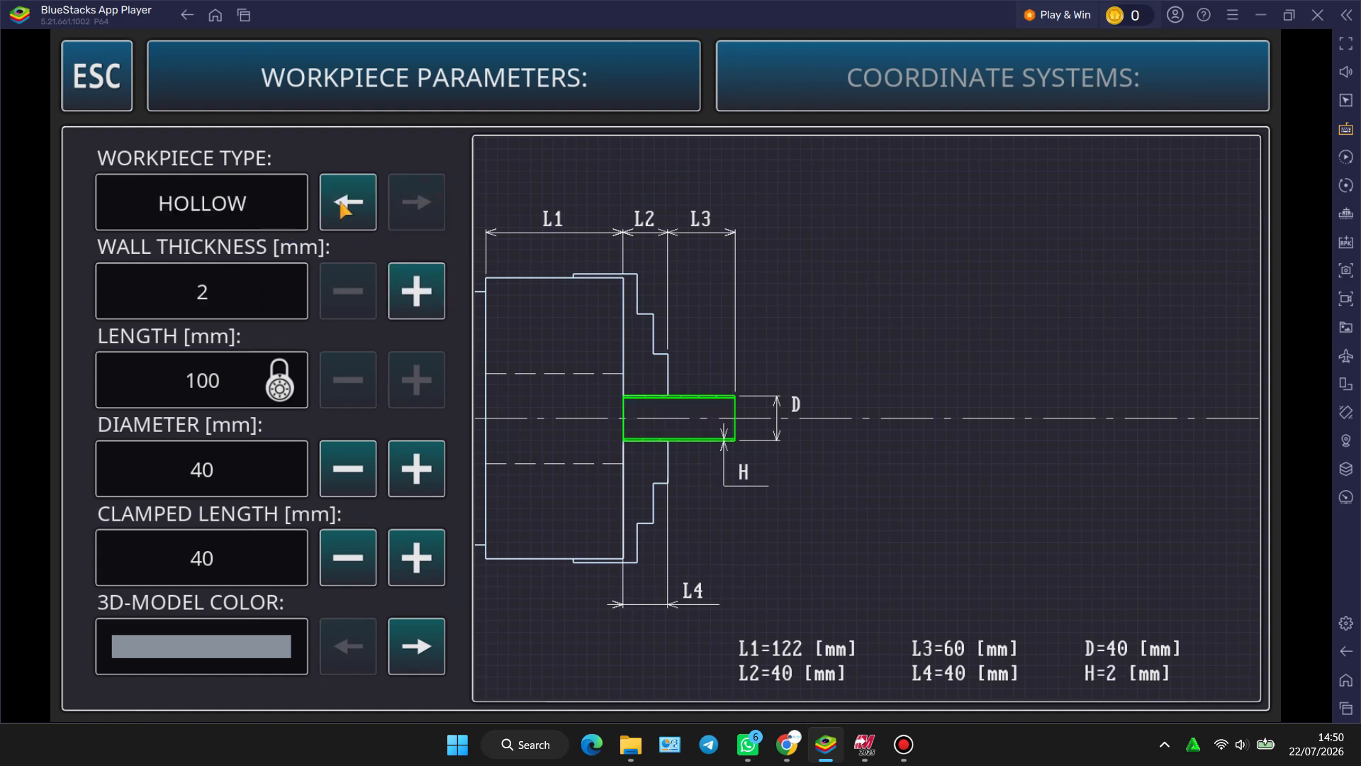
{"action": "left_click", "coordinate": [344, 204]}
{"action": "left_click", "coordinate": [416, 202]}
{"action": "left_click", "coordinate": [351, 205]}
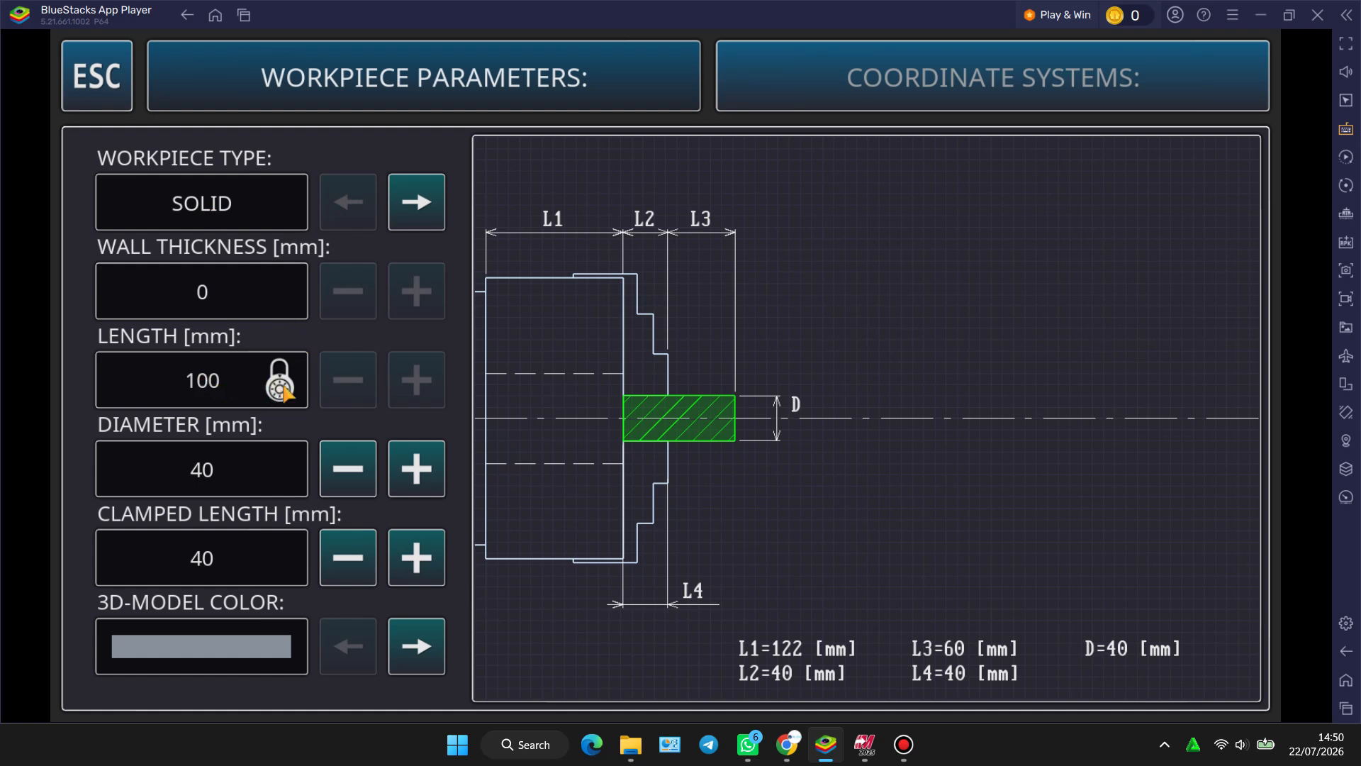
- Set the workpiece diameter to 22 mm
{"action": "left_click", "coordinate": [351, 464]}
{"action": "left_click", "coordinate": [356, 462]}
{"action": "left_click", "coordinate": [357, 464]}
{"action": "left_click", "coordinate": [358, 465]}
{"action": "left_click", "coordinate": [417, 470]}
{"action": "left_click", "coordinate": [354, 478]}
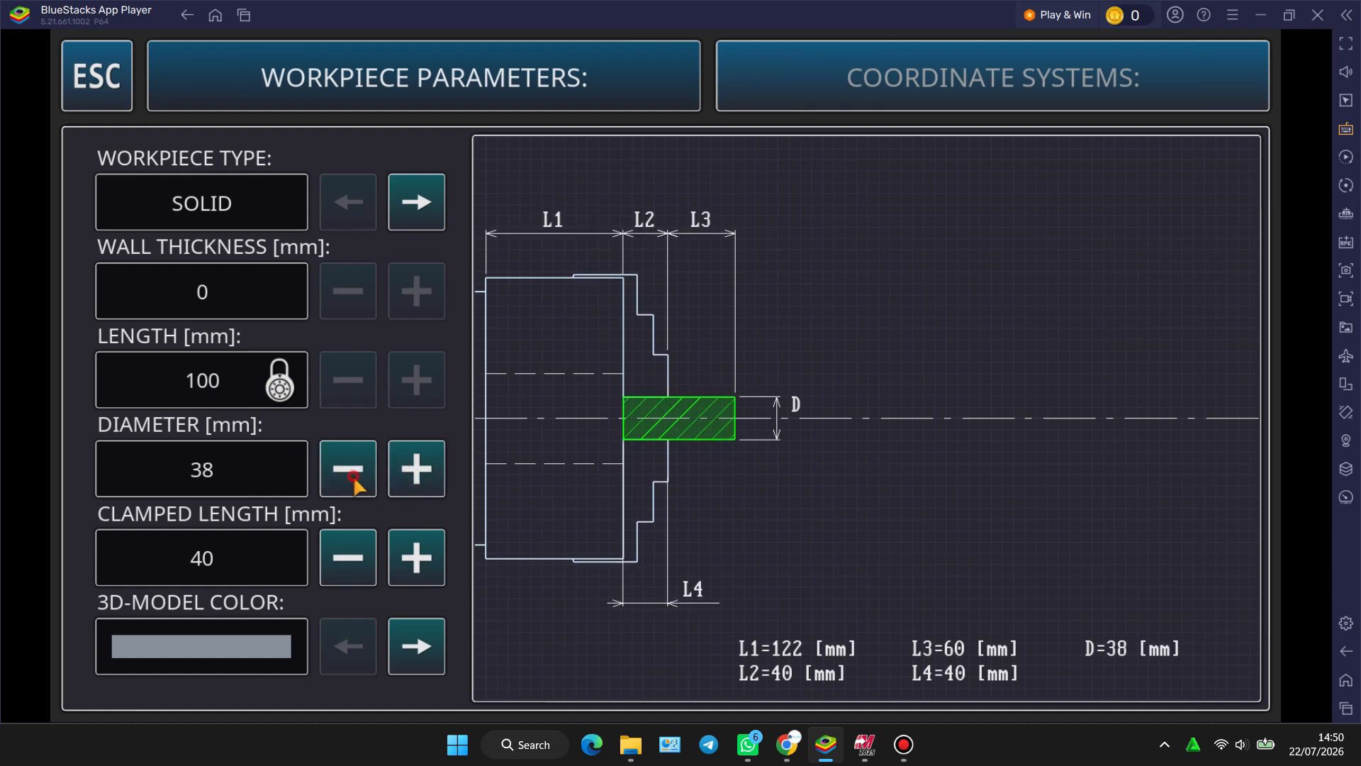
{"action": "left_click", "coordinate": [354, 477]}
{"action": "left_click", "coordinate": [354, 477]}
{"action": "left_click", "coordinate": [354, 477]}
{"action": "left_click", "coordinate": [354, 477]}
{"action": "left_click", "coordinate": [353, 477]}
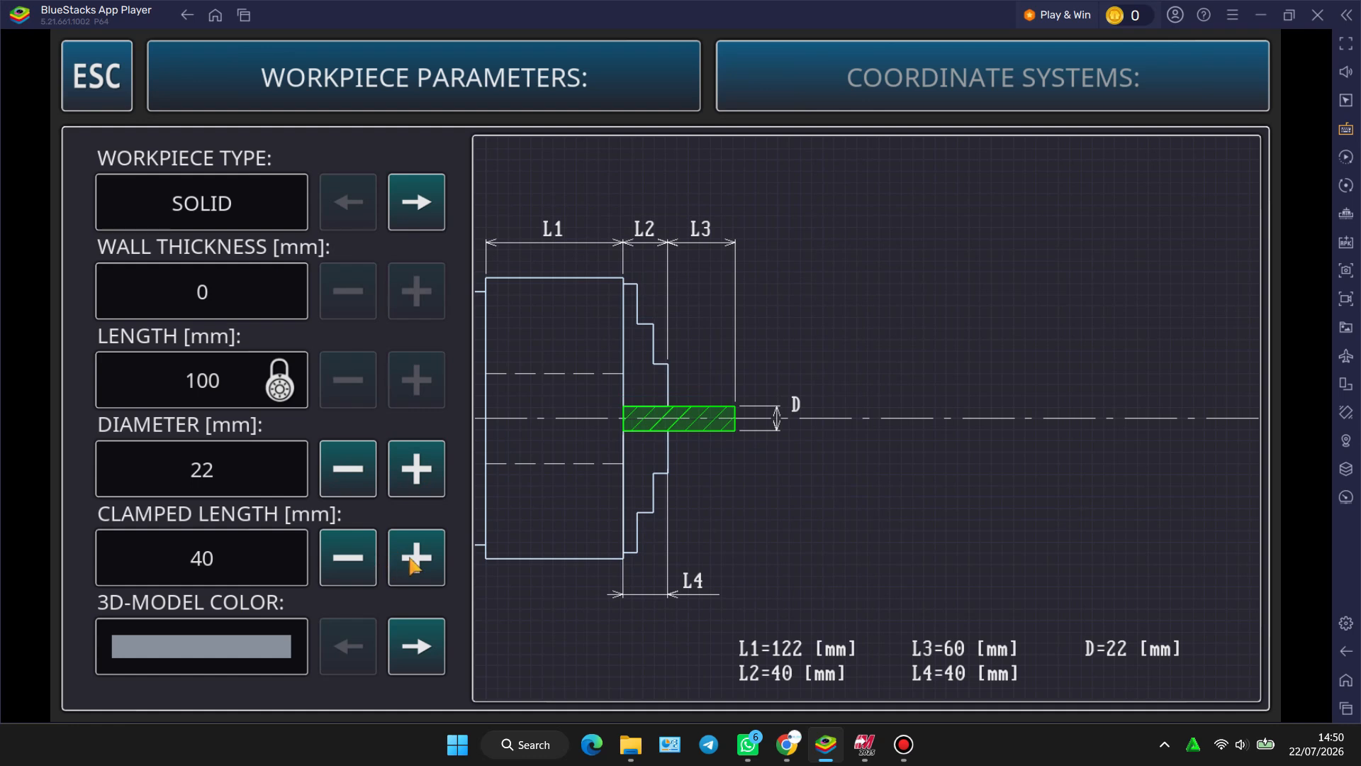
- Set the workpiece's clamped length to 20 mm
{"action": "left_click", "coordinate": [363, 564]}
{"action": "left_click", "coordinate": [358, 560]}
{"action": "left_click", "coordinate": [358, 560]}
{"action": "left_click", "coordinate": [408, 558]}
{"action": "left_click", "coordinate": [407, 557]}
{"action": "left_click", "coordinate": [408, 558]}
{"action": "left_click", "coordinate": [347, 557]}
{"action": "left_click", "coordinate": [348, 557]}
{"action": "left_click", "coordinate": [347, 557]}
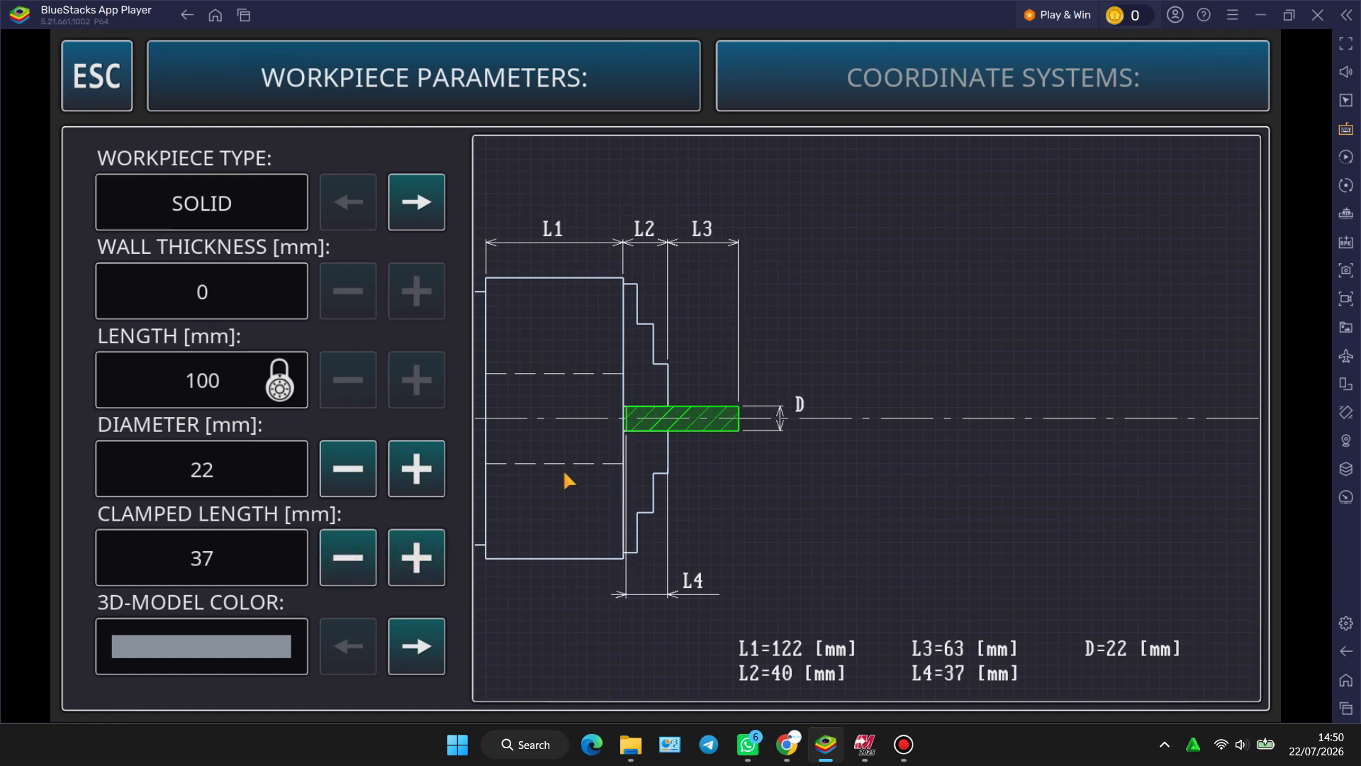
{"action": "left_click", "coordinate": [427, 558]}
{"action": "left_click", "coordinate": [427, 558]}
{"action": "left_click", "coordinate": [427, 558]}
{"action": "left_click", "coordinate": [426, 558]}
{"action": "left_click", "coordinate": [375, 564]}
{"action": "left_click", "coordinate": [375, 564]}
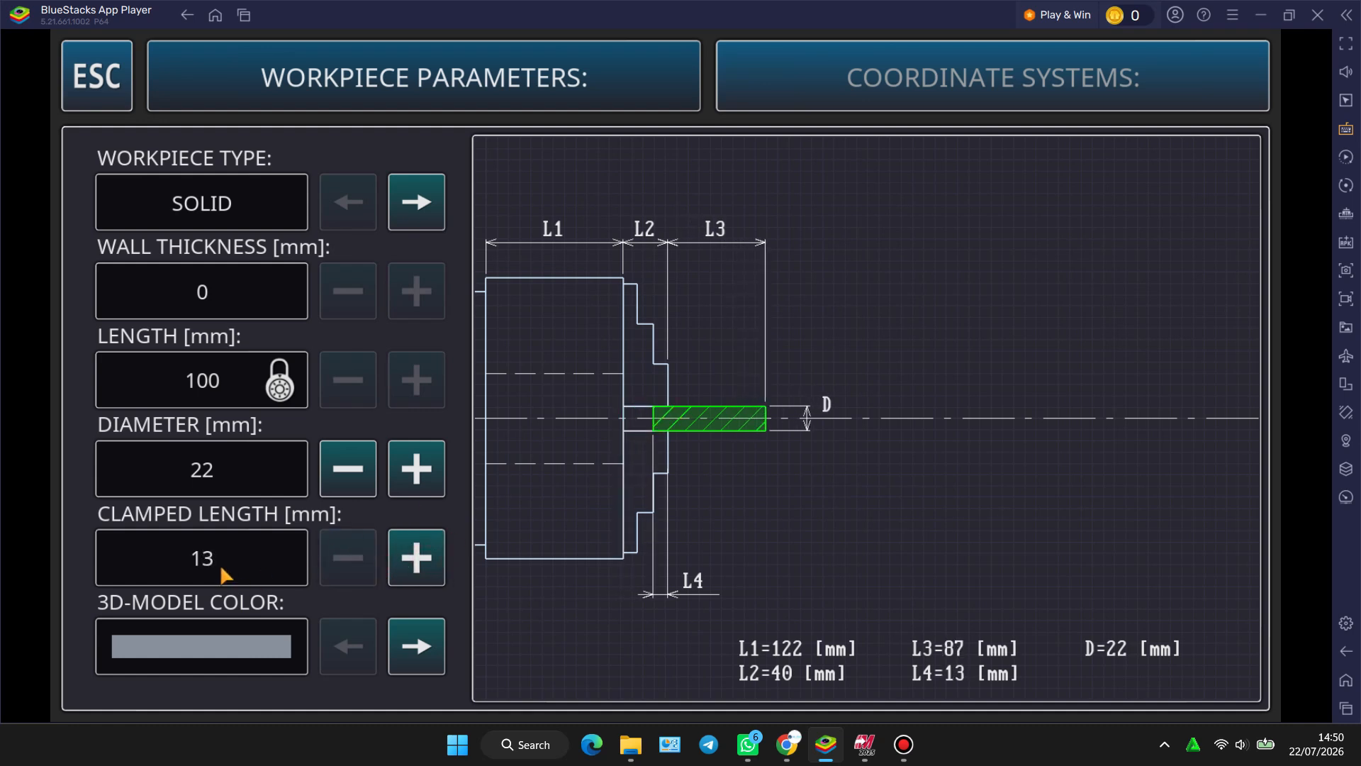
{"action": "left_click", "coordinate": [427, 558]}
{"action": "left_click", "coordinate": [427, 557]}
{"action": "left_click", "coordinate": [428, 558]}
{"action": "left_click", "coordinate": [428, 558]}
{"action": "left_click", "coordinate": [428, 558]}
{"action": "left_click", "coordinate": [427, 558]}
{"action": "left_click", "coordinate": [427, 558]}
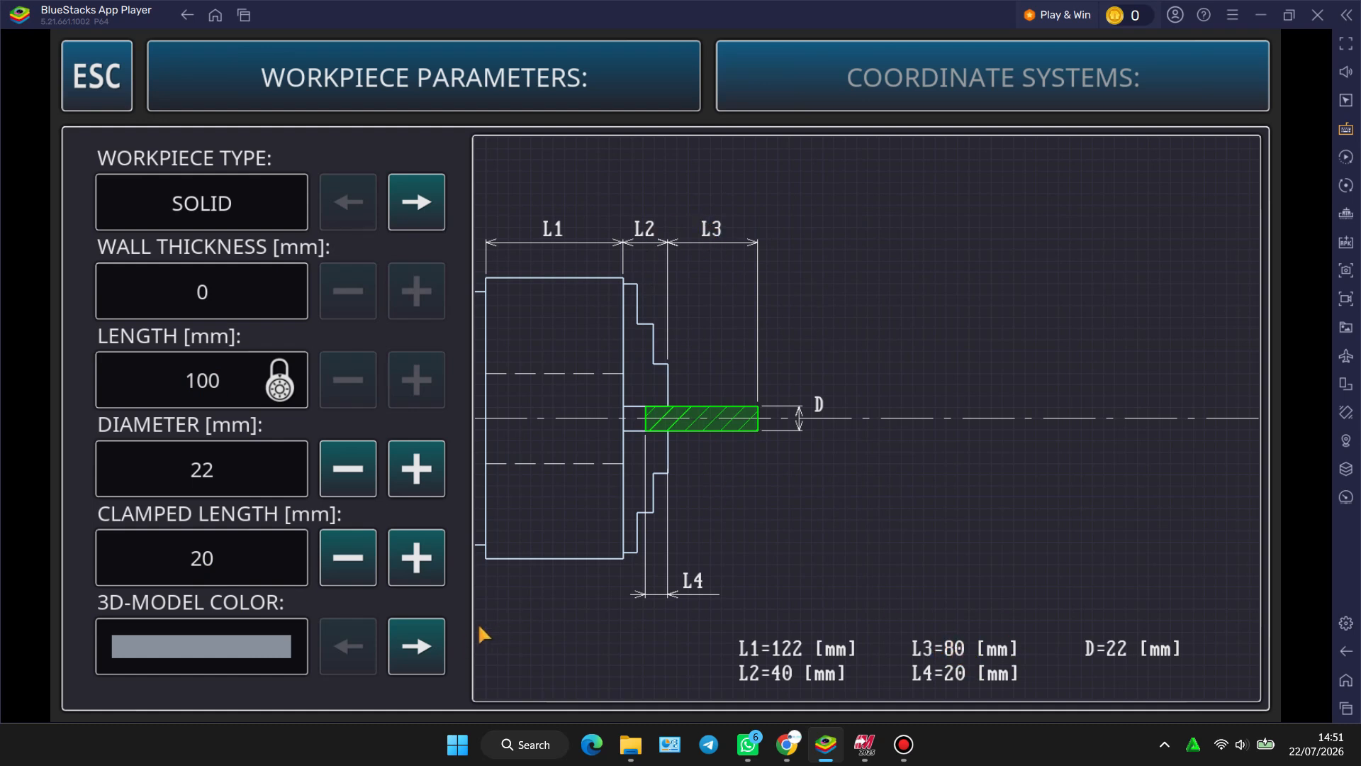
- Set the workpiece's 3D-model color to red and close the workpiece parameters
{"action": "left_click", "coordinate": [403, 652]}
{"action": "left_click", "coordinate": [402, 653]}
{"action": "left_click", "coordinate": [402, 655]}
{"action": "left_click", "coordinate": [401, 657]}
{"action": "left_click", "coordinate": [365, 658]}
{"action": "left_click", "coordinate": [409, 657]}
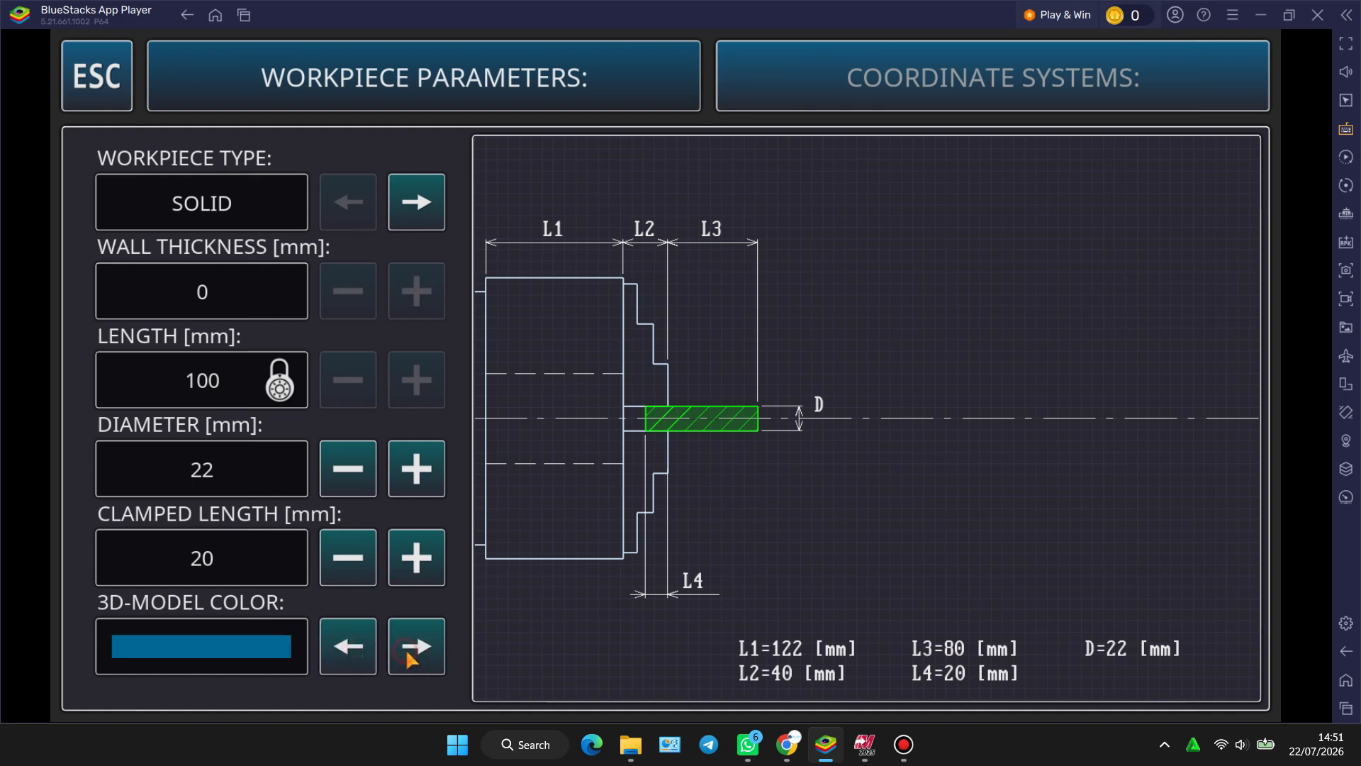
{"action": "left_click", "coordinate": [410, 656]}
{"action": "left_click", "coordinate": [350, 652]}
{"action": "left_click", "coordinate": [352, 658]}
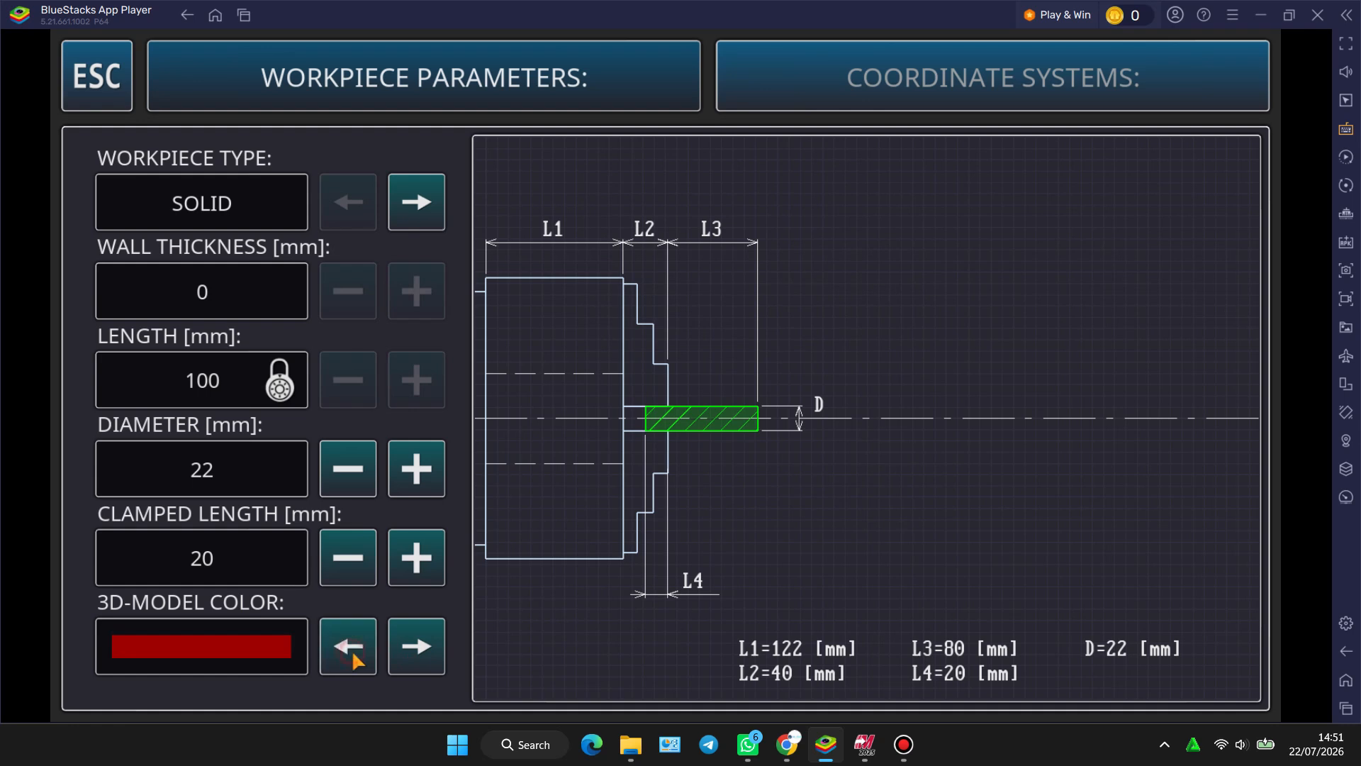
{"action": "left_click", "coordinate": [88, 91]}
- Open the tools parameters and select tool position 1
{"action": "left_click", "coordinate": [769, 222]}
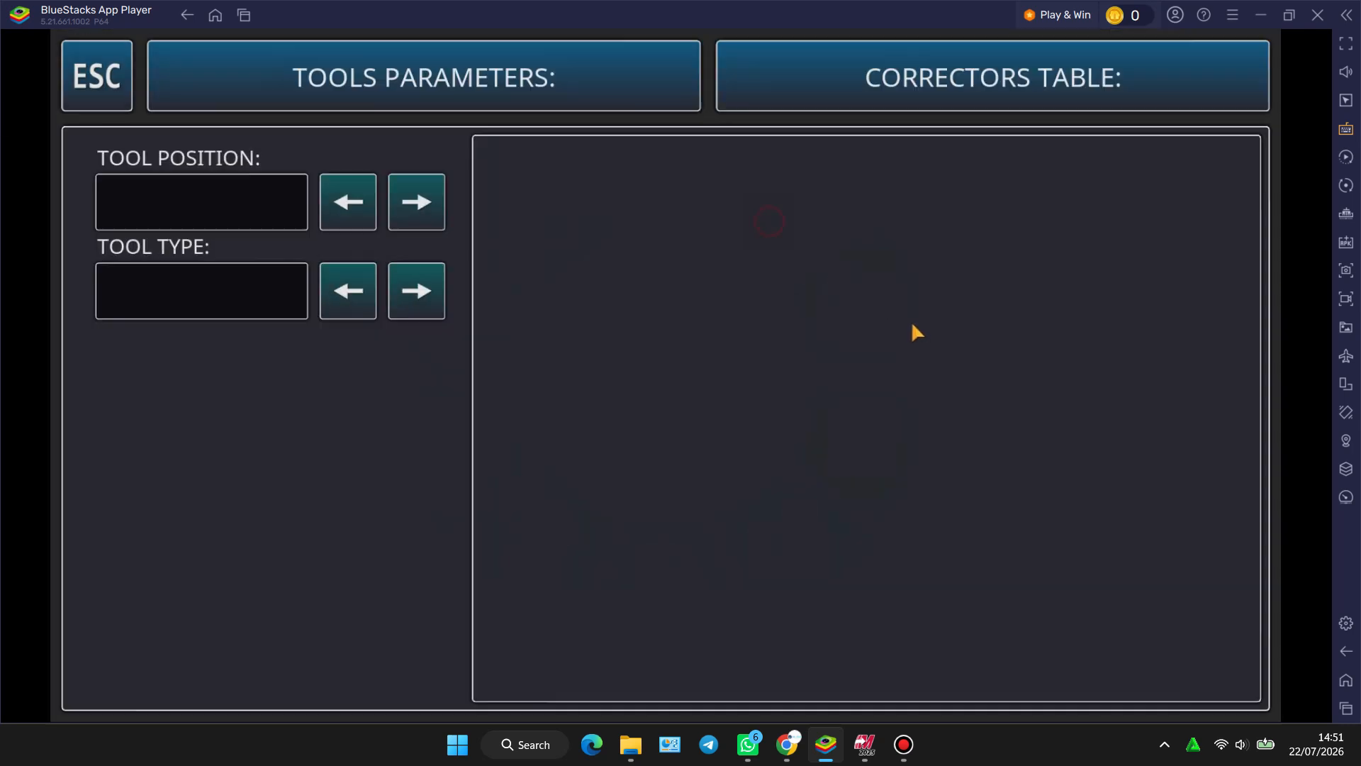
{"action": "left_click", "coordinate": [408, 212]}
{"action": "left_click", "coordinate": [365, 210]}
{"action": "left_click", "coordinate": [430, 199]}
{"action": "left_click", "coordinate": [349, 204]}
{"action": "left_click", "coordinate": [434, 198]}
{"action": "left_click", "coordinate": [365, 209]}
- Set the tool type to EXTERNAL for tool position 1
{"action": "left_click", "coordinate": [414, 285]}
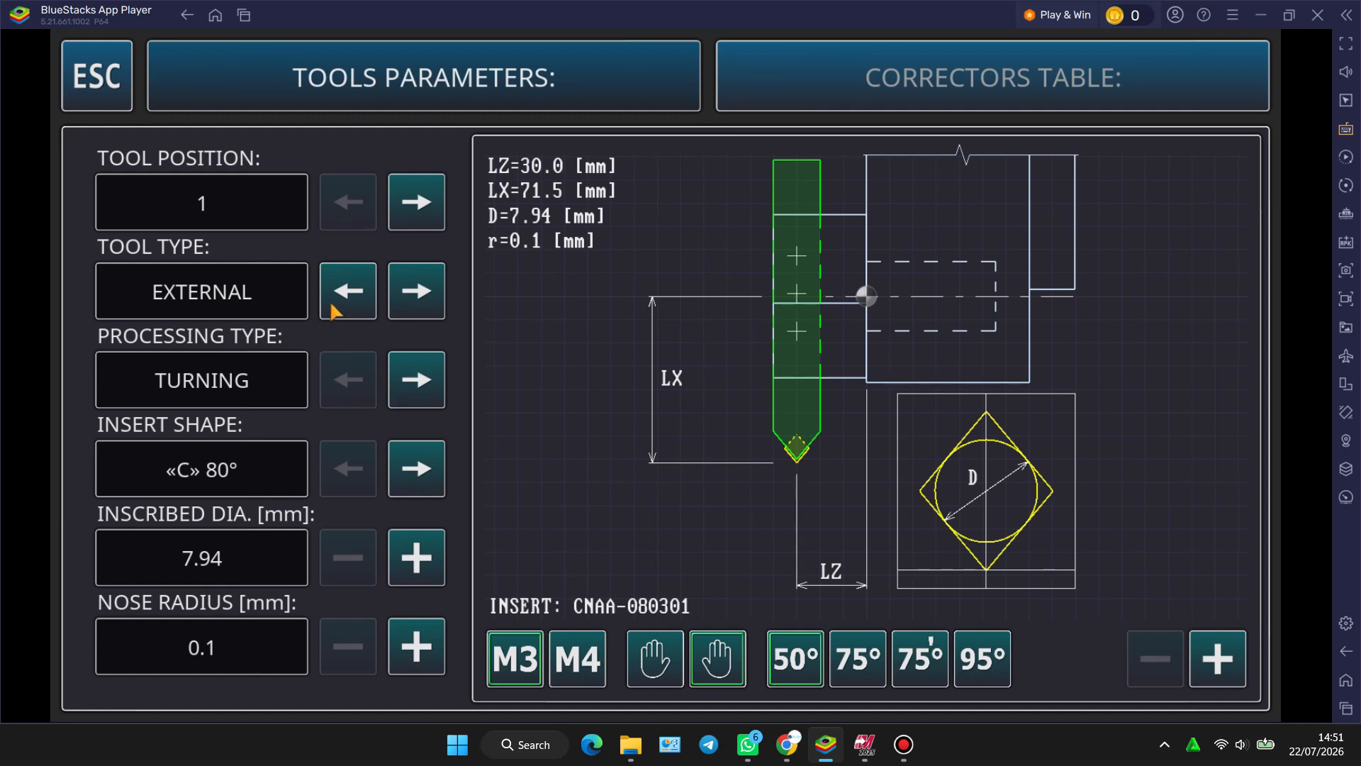
{"action": "left_click", "coordinate": [399, 290]}
{"action": "left_click", "coordinate": [400, 290]}
{"action": "left_click", "coordinate": [359, 291]}
{"action": "left_click", "coordinate": [359, 290]}
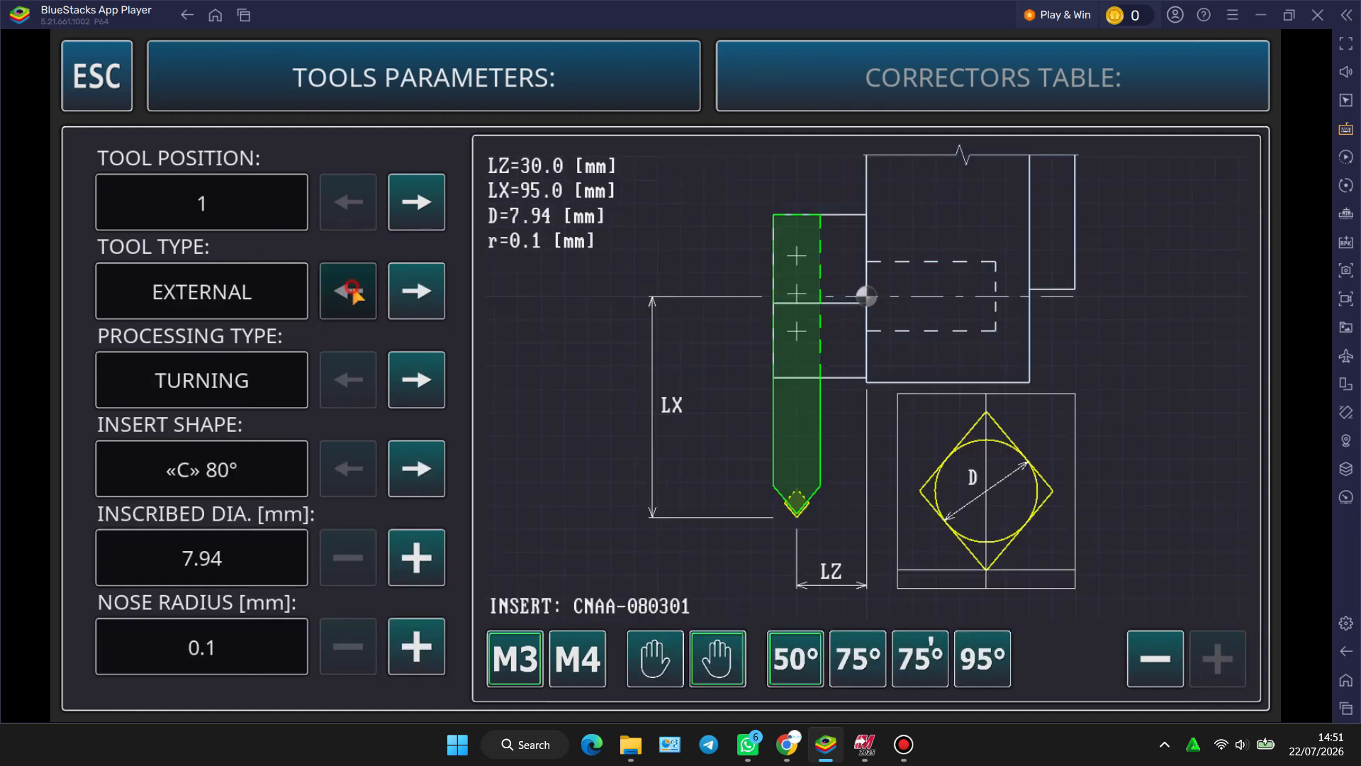
- Try other processing types such as GROOVING for the external tool and return to TURNING
{"action": "left_click", "coordinate": [415, 379]}
{"action": "left_click", "coordinate": [415, 381]}
{"action": "left_click", "coordinate": [363, 379]}
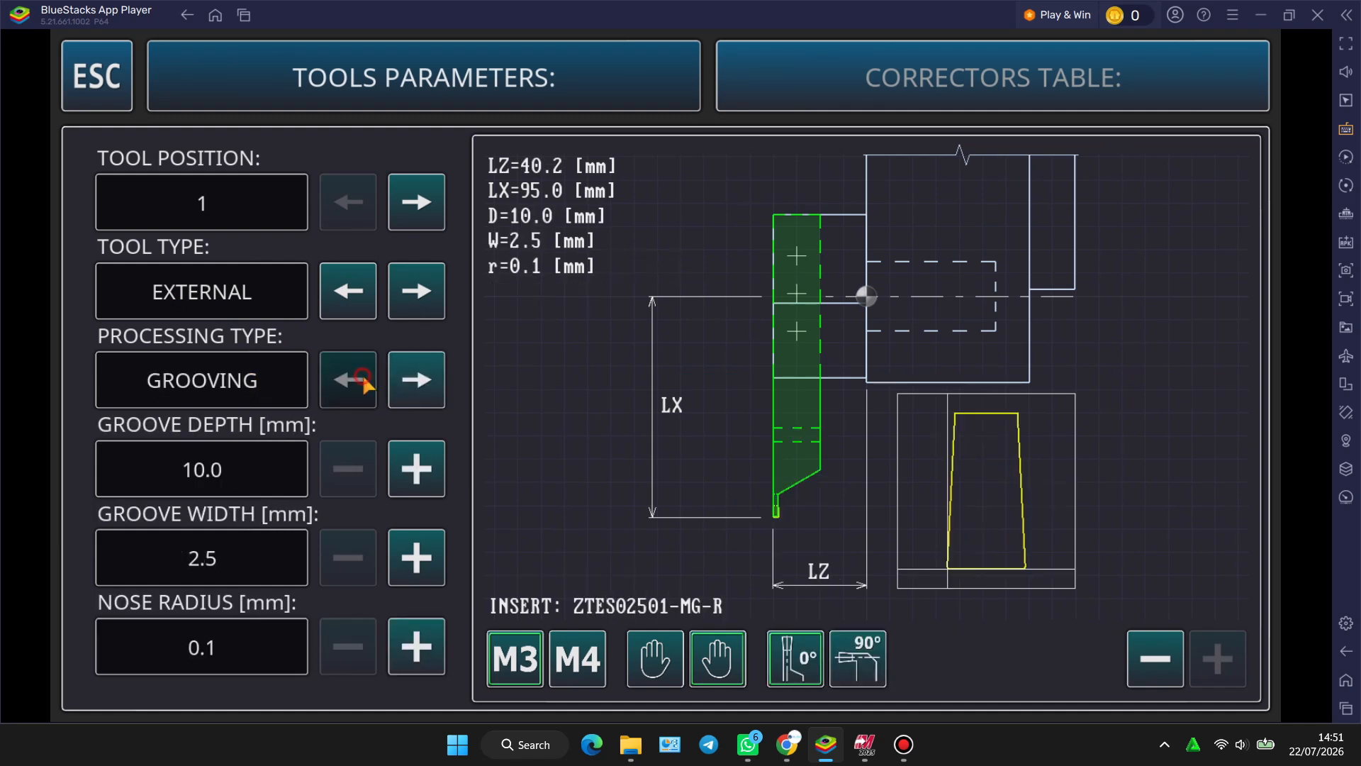
{"action": "left_click", "coordinate": [361, 381]}
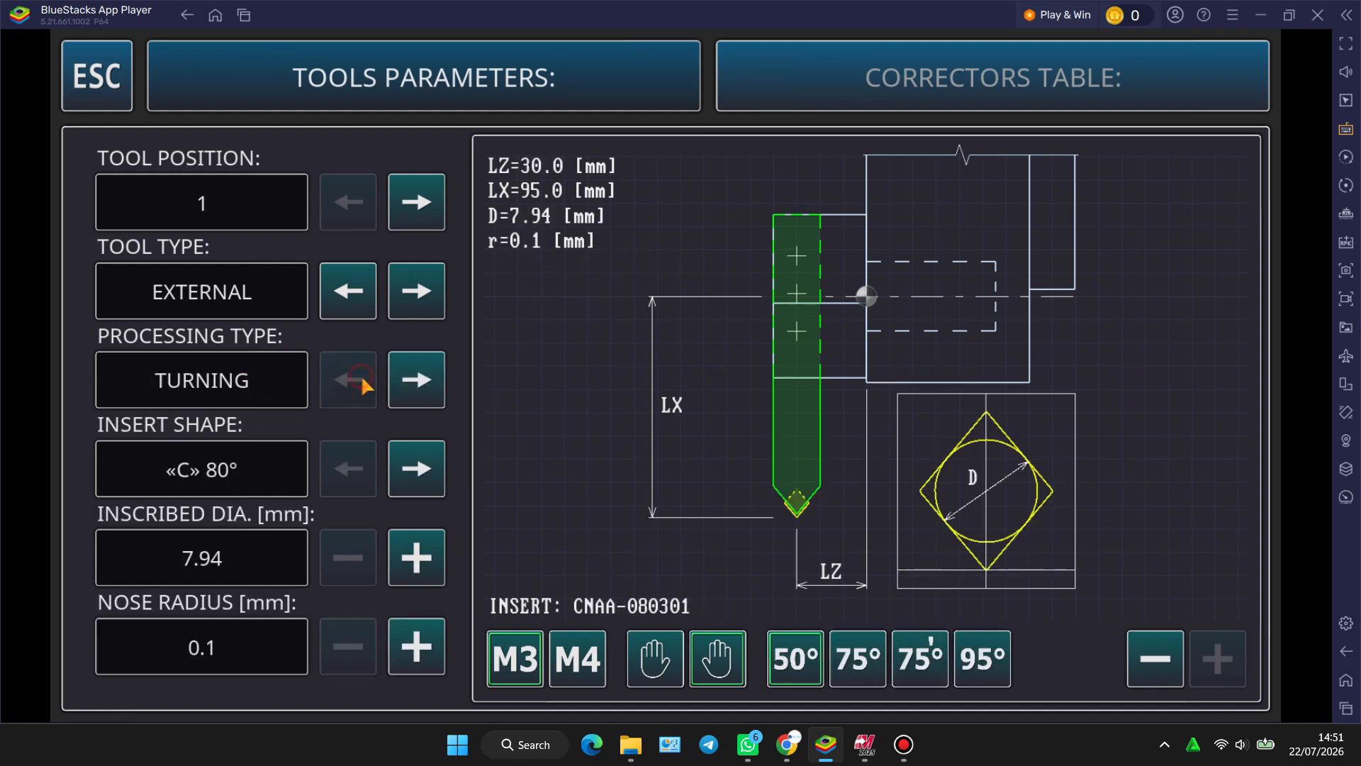
- Try the insert shapes from «D» 55° to «R» for the turning tool and return to «C» 80°
{"action": "left_click", "coordinate": [411, 471]}
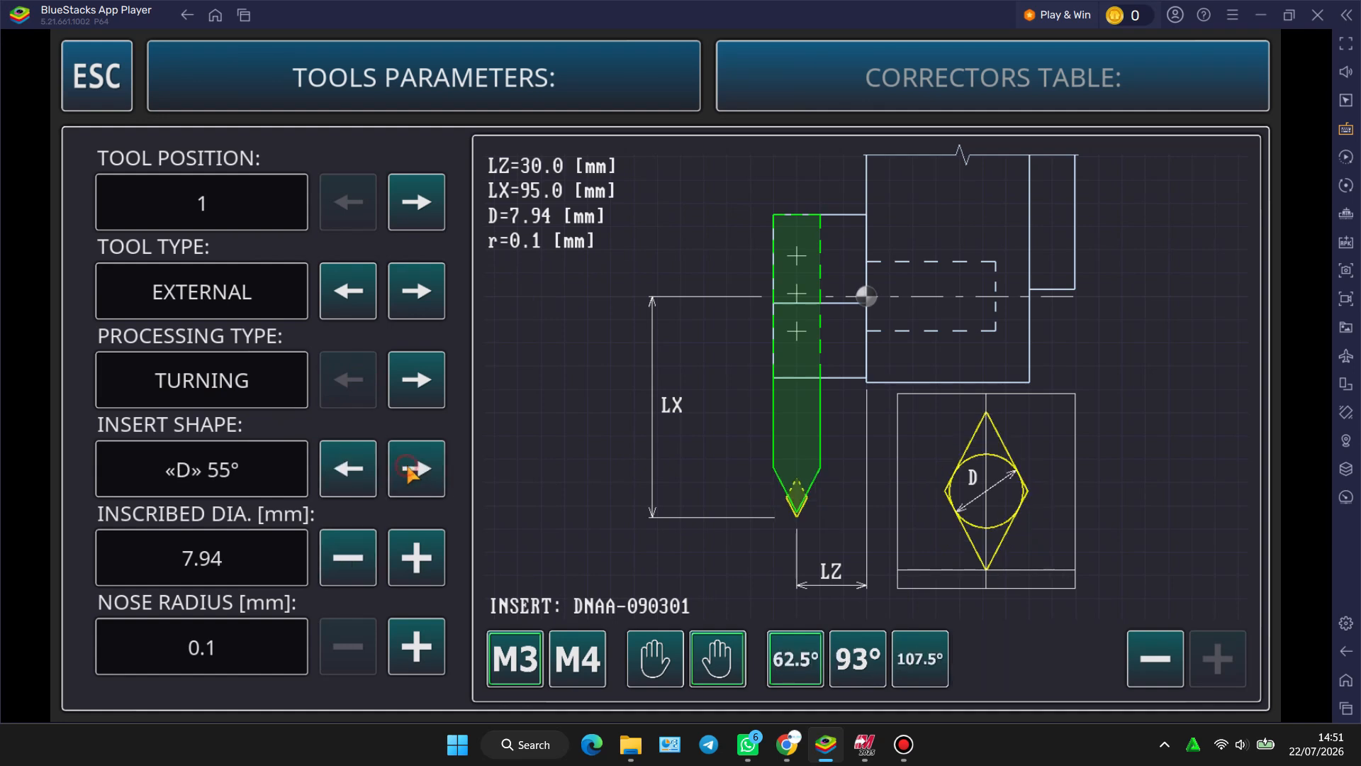
{"action": "left_click", "coordinate": [352, 473]}
{"action": "left_click", "coordinate": [419, 471]}
{"action": "left_click", "coordinate": [422, 473]}
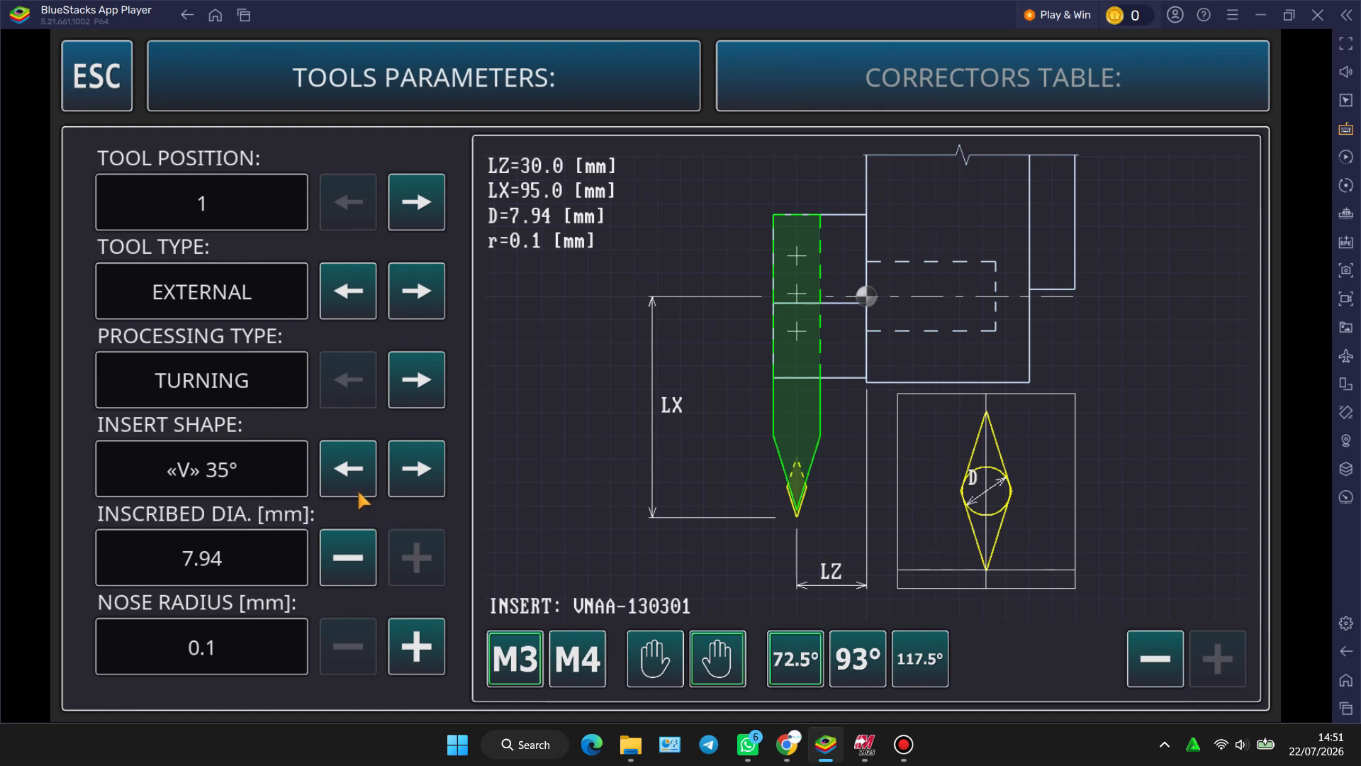
{"action": "left_click", "coordinate": [404, 472]}
{"action": "left_click", "coordinate": [411, 471]}
{"action": "left_click", "coordinate": [411, 471]}
{"action": "left_click", "coordinate": [411, 471]}
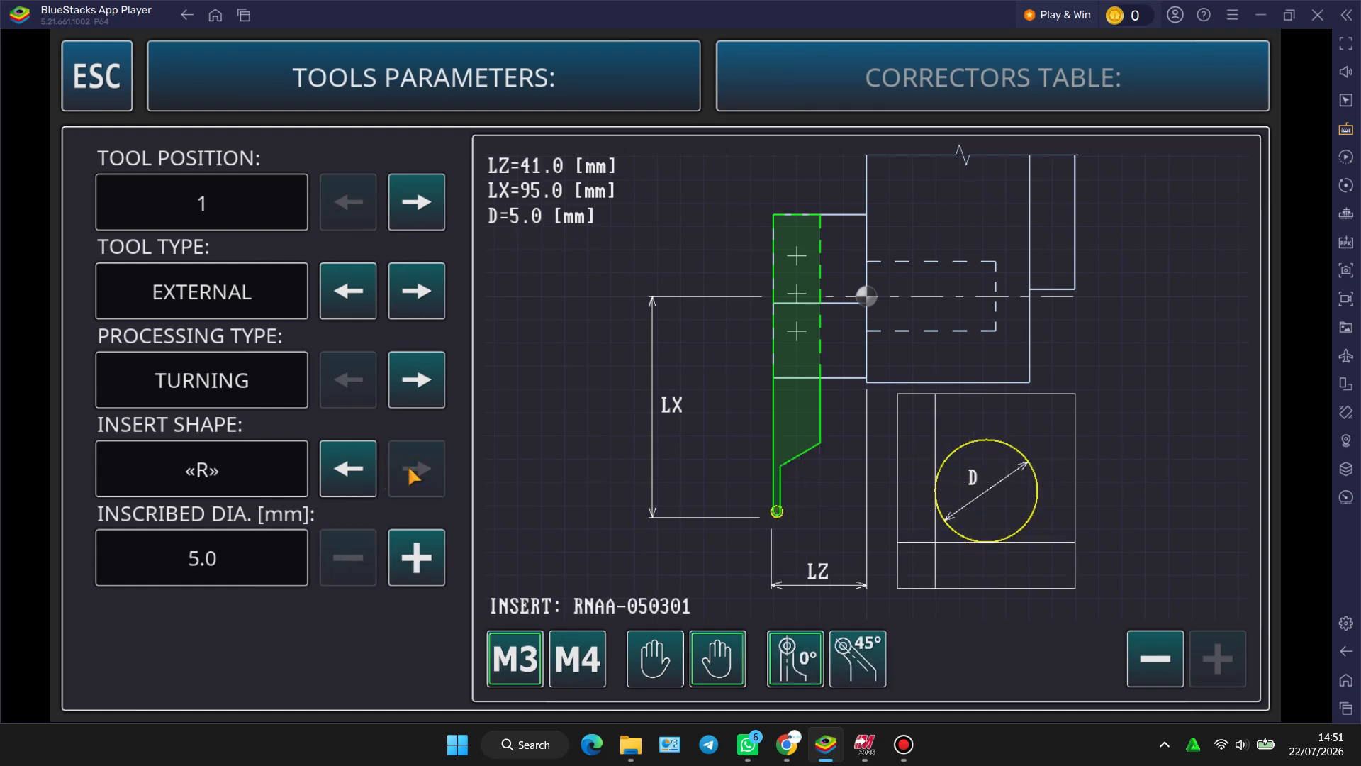
{"action": "left_click", "coordinate": [360, 477]}
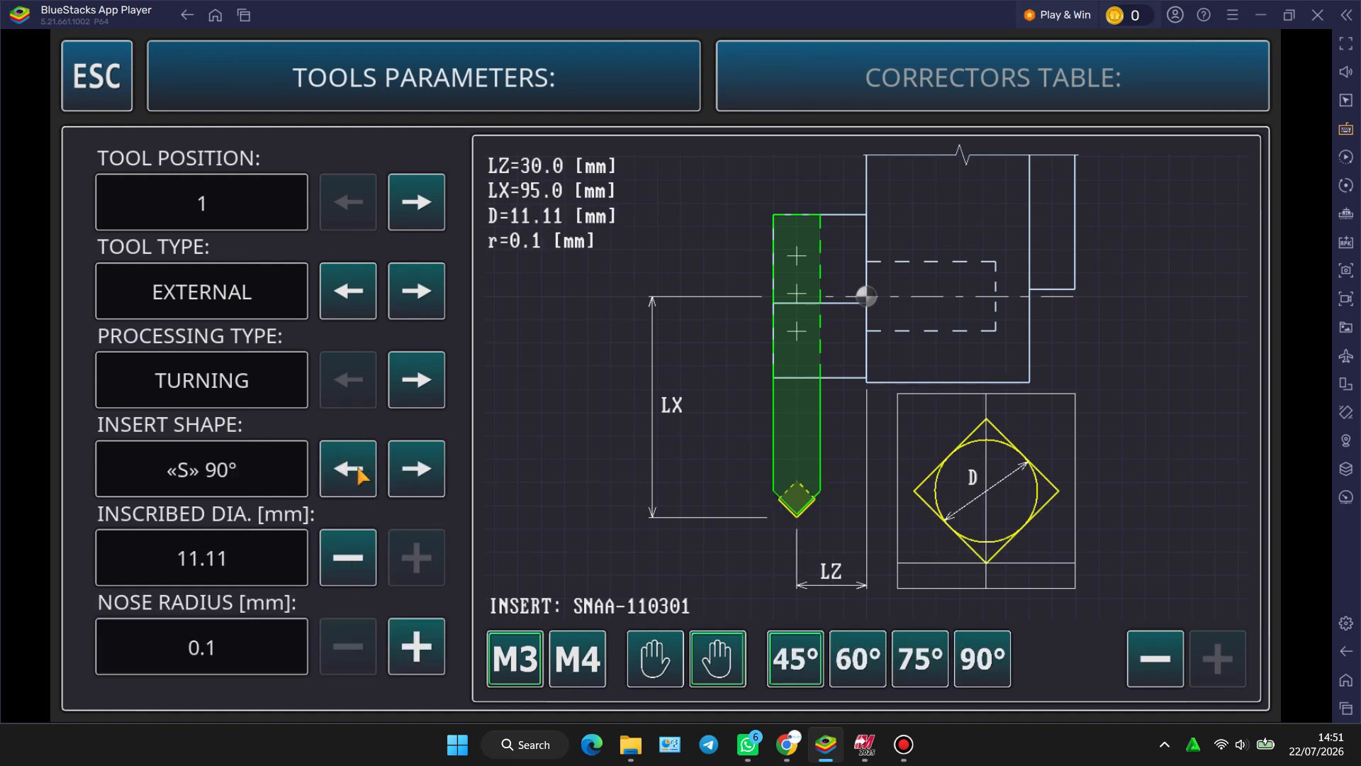
{"action": "left_click", "coordinate": [360, 477]}
{"action": "left_click", "coordinate": [360, 474]}
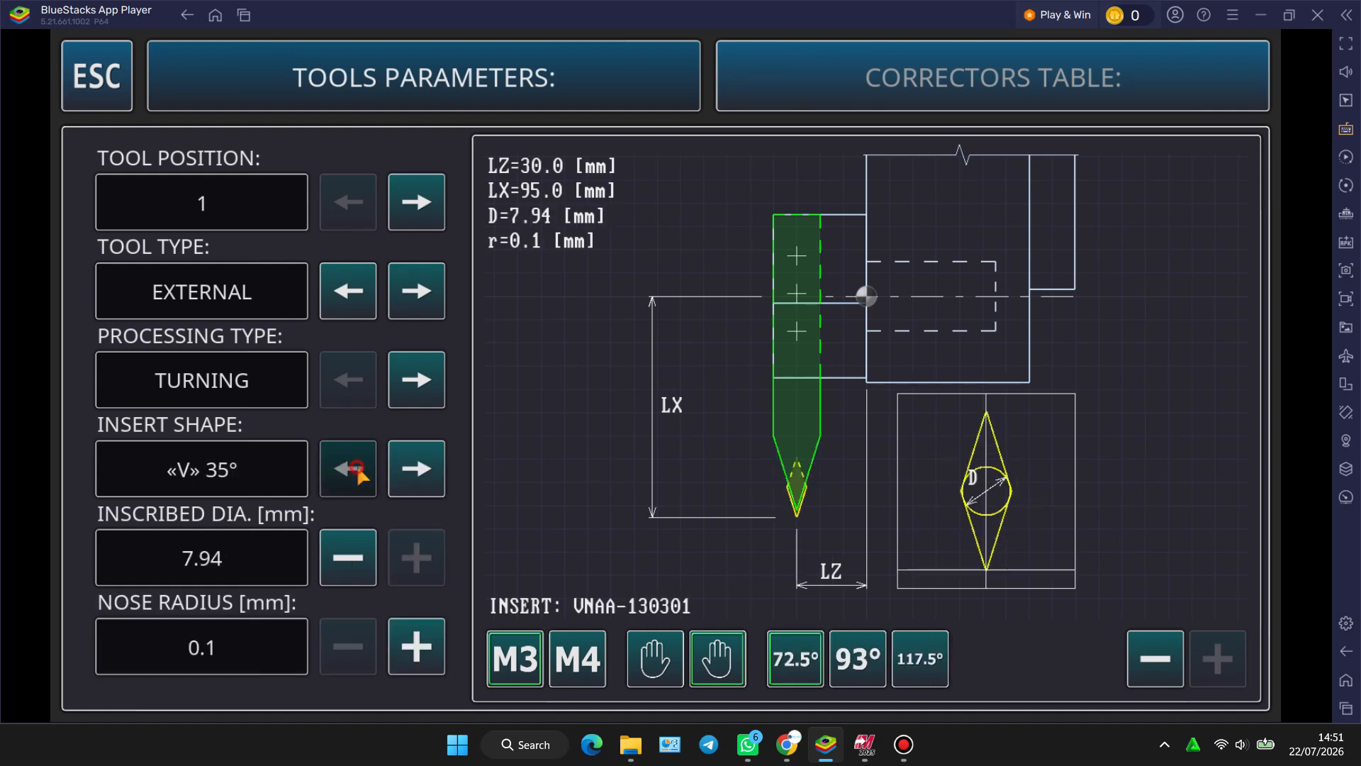
{"action": "left_click", "coordinate": [360, 474]}
{"action": "left_click", "coordinate": [360, 473]}
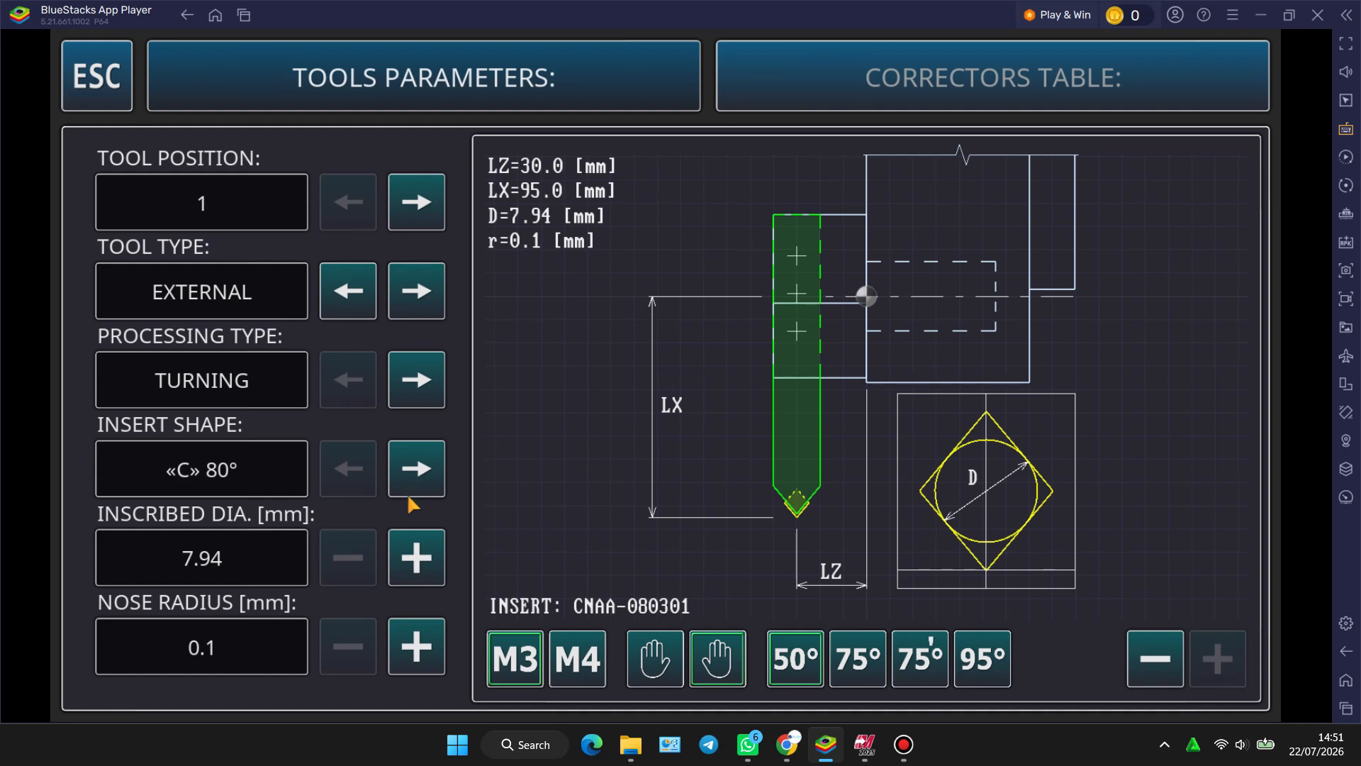
- Try the alternative spindle direction and tool hand, restore both, and set the tool angle to 95°
{"action": "left_click", "coordinate": [579, 661]}
{"action": "left_click", "coordinate": [528, 661]}
{"action": "left_click", "coordinate": [655, 659]}
{"action": "left_click", "coordinate": [717, 658]}
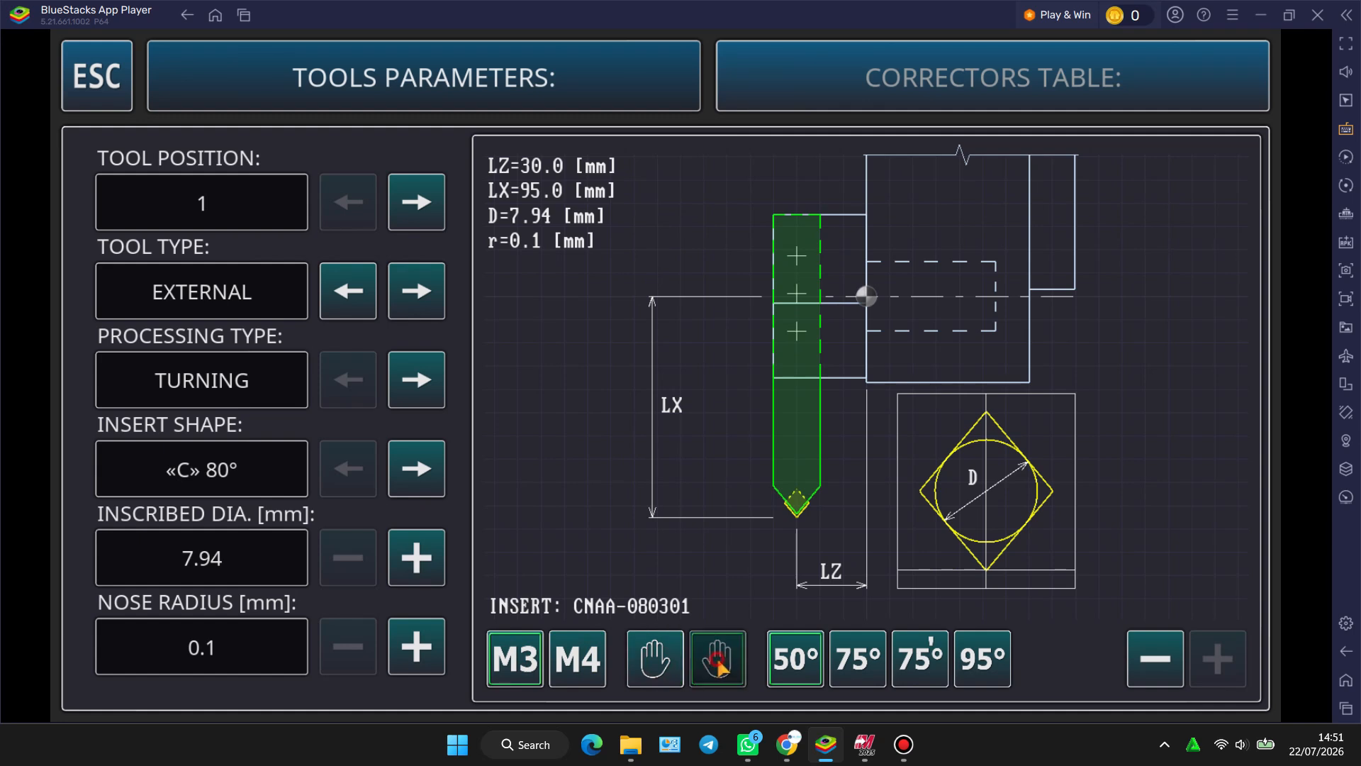
{"action": "left_click", "coordinate": [856, 669]}
{"action": "left_click", "coordinate": [916, 664]}
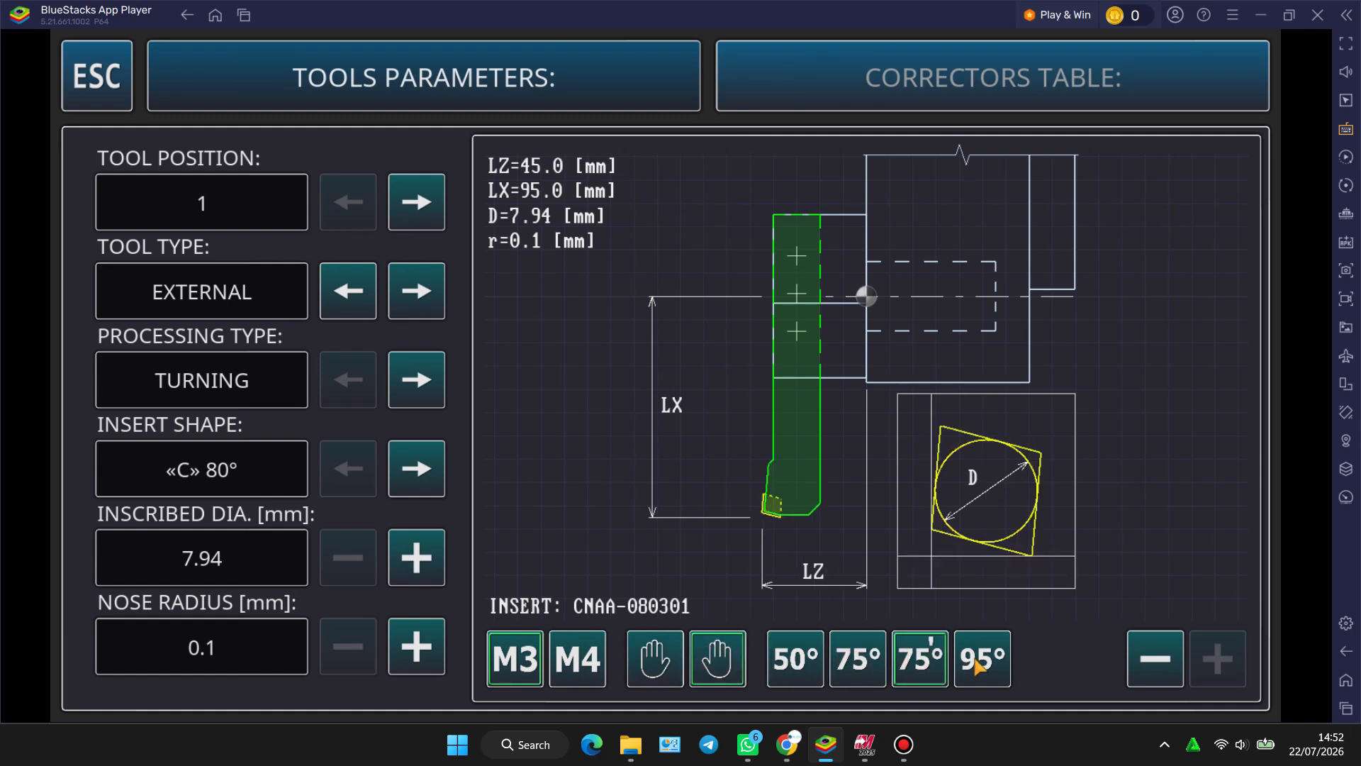
{"action": "left_click", "coordinate": [978, 667]}
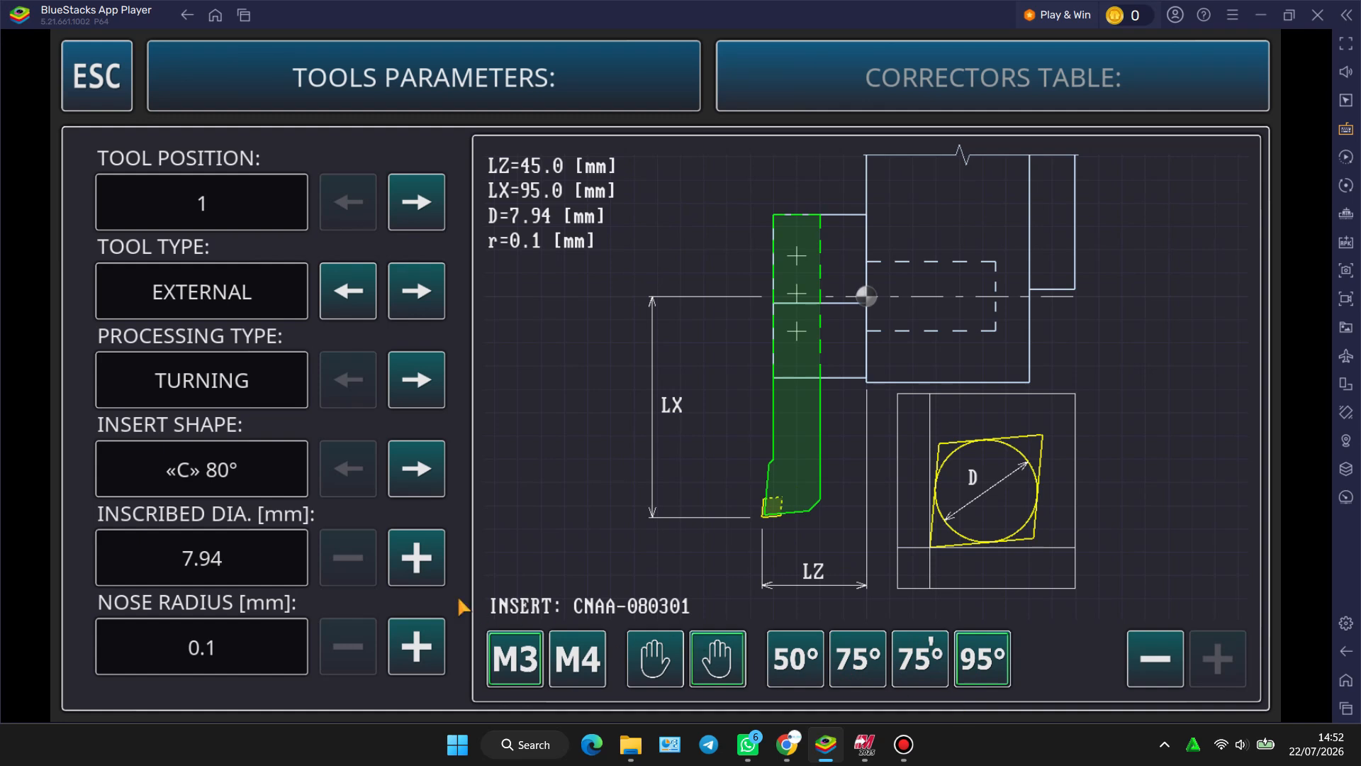
- Try other inscribed diameters for the «C» 80° insert and return to 7.94 mm
{"action": "left_click", "coordinate": [414, 565]}
{"action": "left_click", "coordinate": [434, 562]}
{"action": "left_click", "coordinate": [433, 564]}
{"action": "left_click", "coordinate": [351, 564]}
{"action": "left_click", "coordinate": [352, 565]}
{"action": "left_click", "coordinate": [352, 565]}
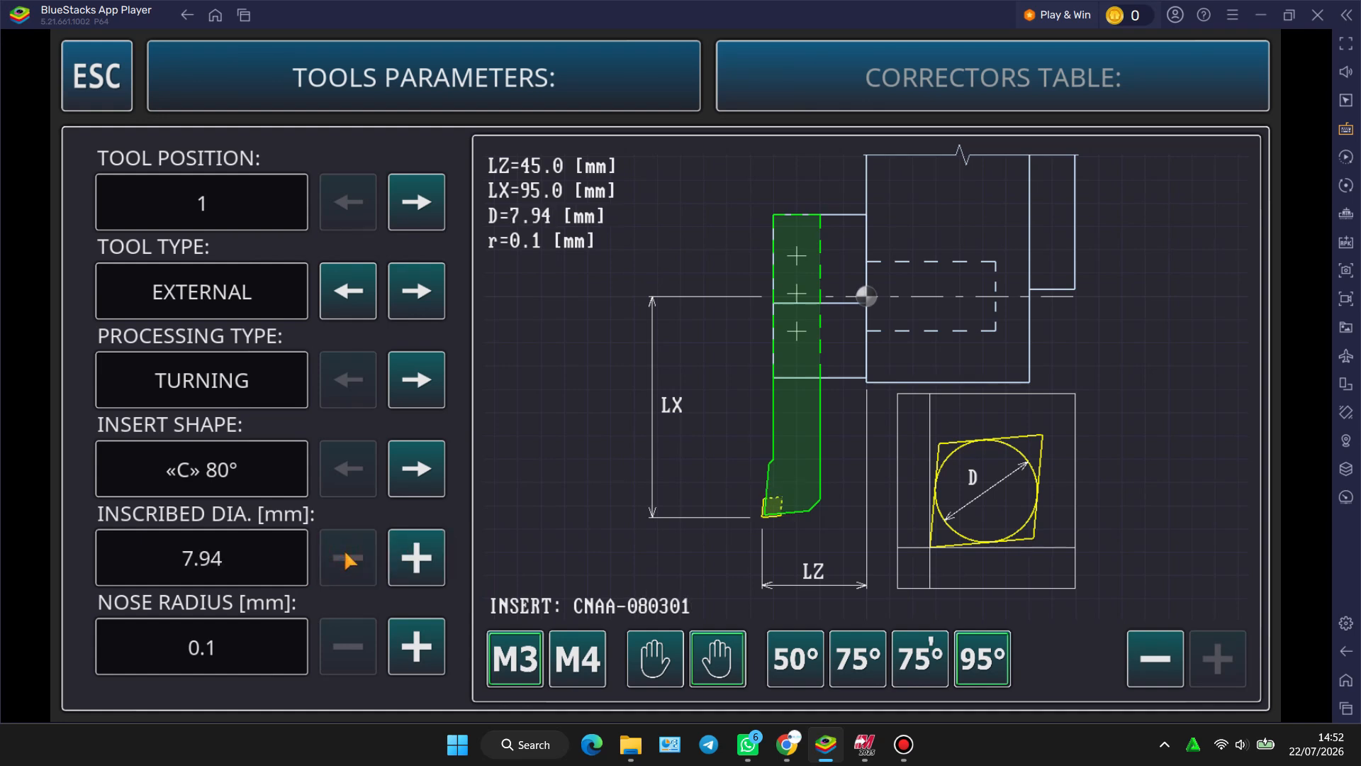
- Preview the «D» 55° and «V» 35° insert shapes again and switch back to «C» 80°
{"action": "left_click", "coordinate": [428, 474]}
{"action": "left_click", "coordinate": [348, 471]}
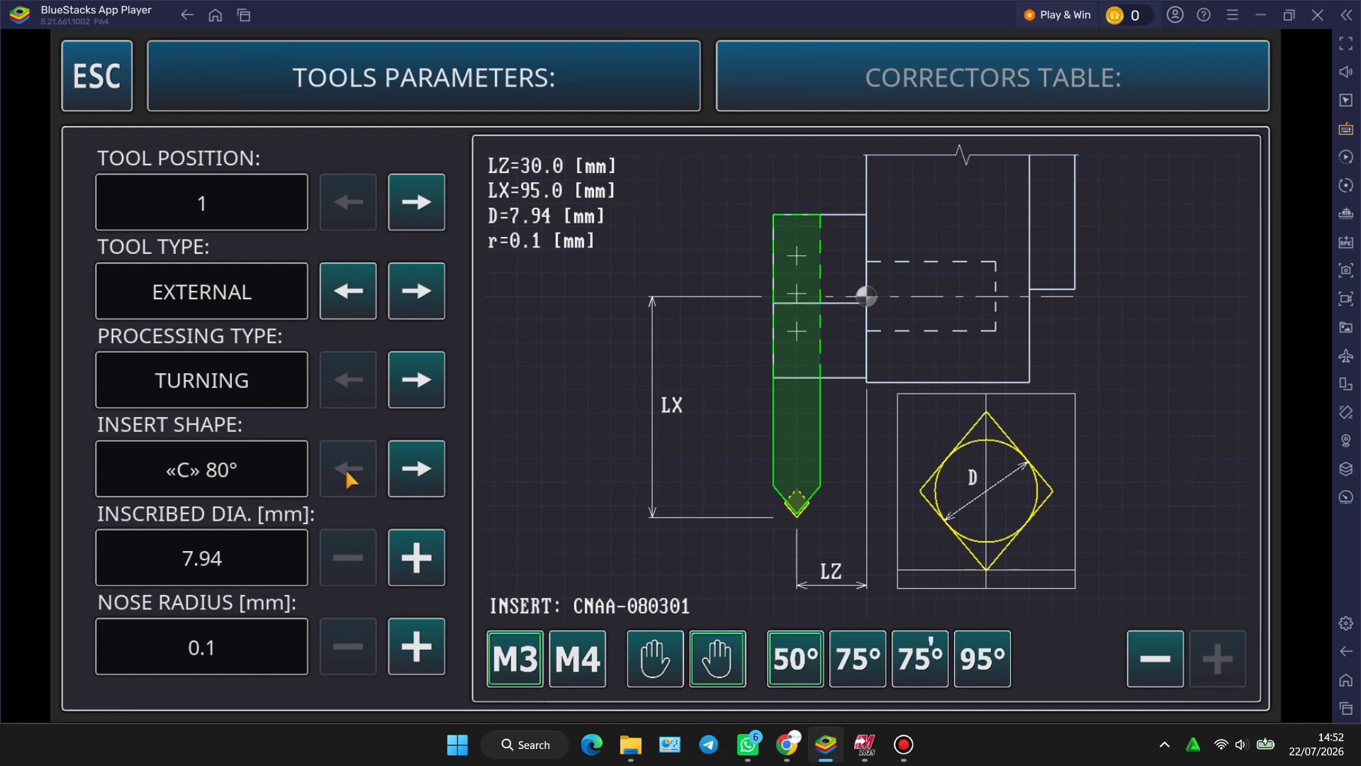
{"action": "left_click", "coordinate": [417, 476]}
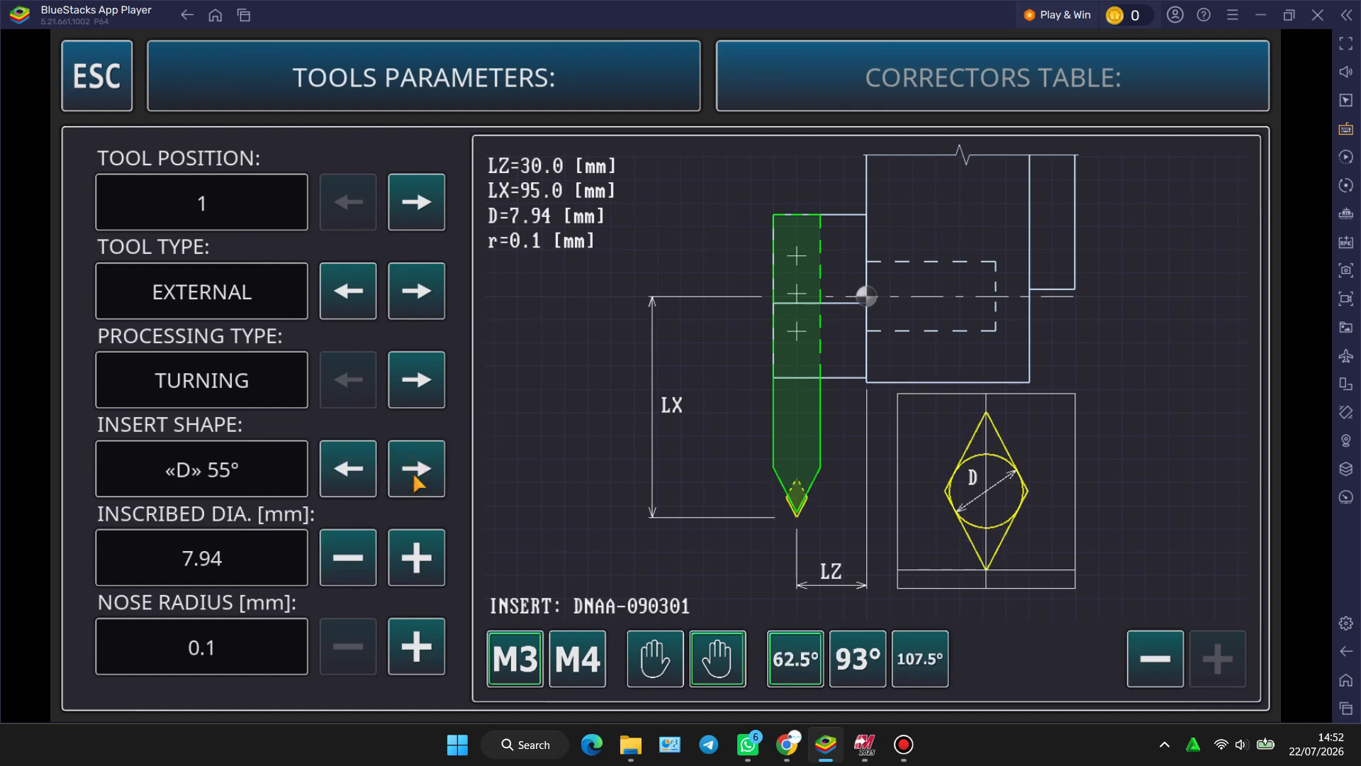
{"action": "left_click", "coordinate": [440, 471]}
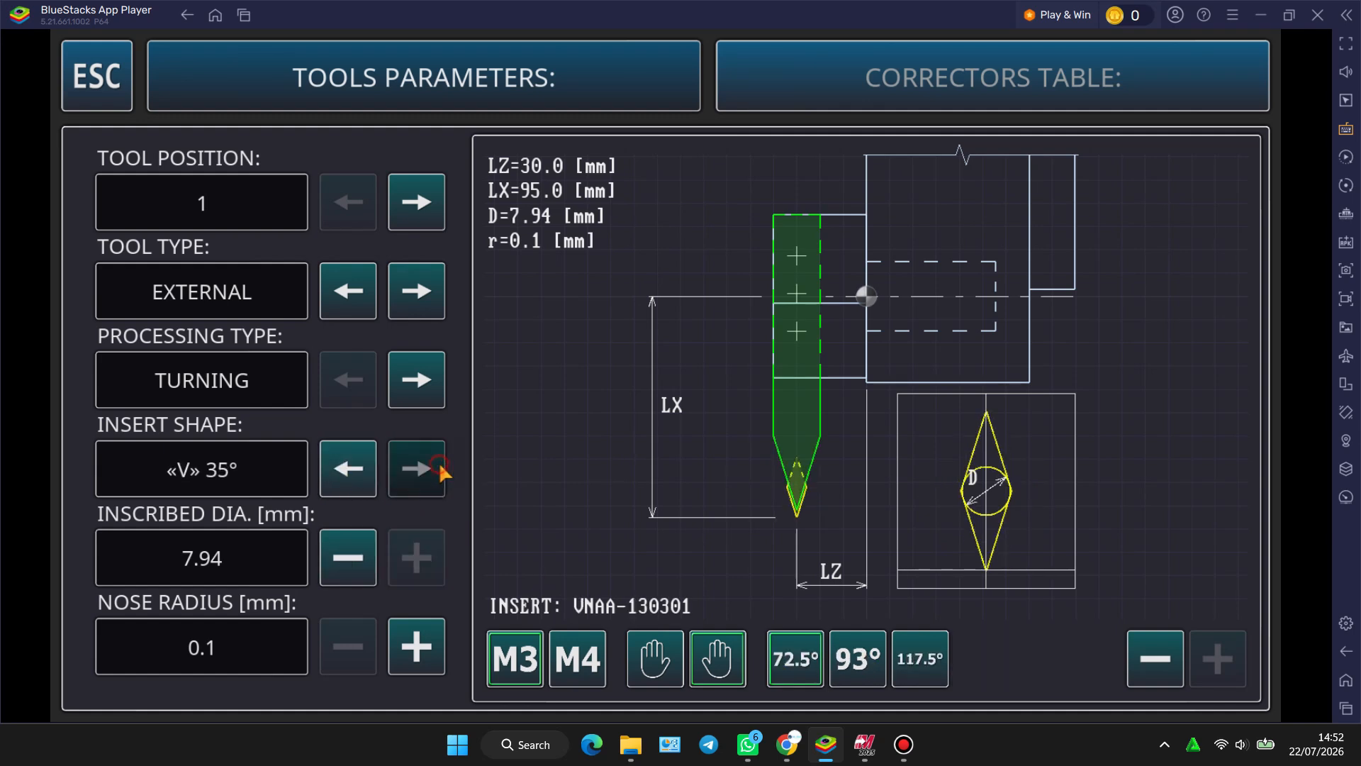
{"action": "left_click", "coordinate": [407, 475]}
{"action": "left_click", "coordinate": [353, 470]}
{"action": "left_click", "coordinate": [352, 469]}
{"action": "left_click", "coordinate": [355, 472]}
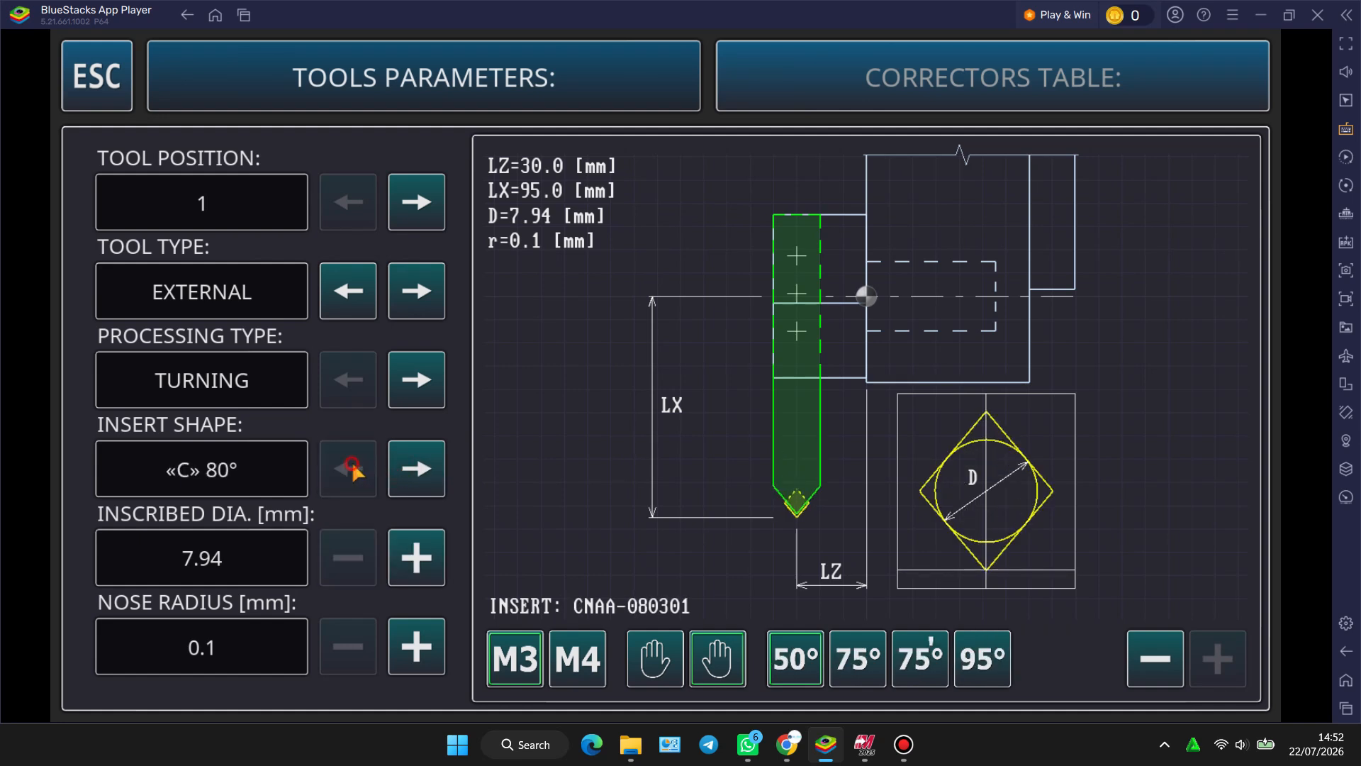
- Set the tool angle to 95° and the nose radius to 0.8 mm, and return to the simulator's main screen
{"action": "left_click", "coordinate": [962, 670]}
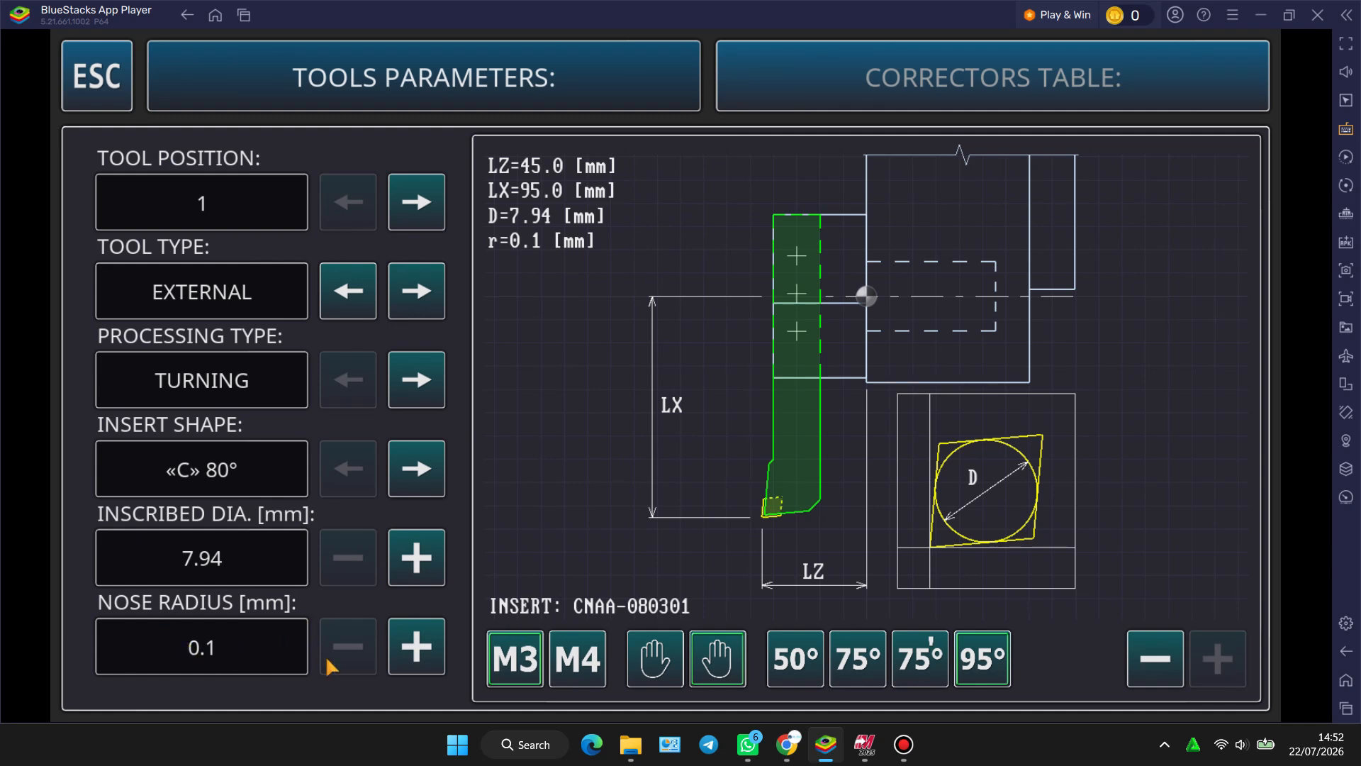
{"action": "left_click", "coordinate": [415, 647]}
{"action": "left_click", "coordinate": [415, 647]}
{"action": "left_click", "coordinate": [404, 647]}
{"action": "left_click", "coordinate": [400, 648]}
{"action": "left_click", "coordinate": [350, 648]}
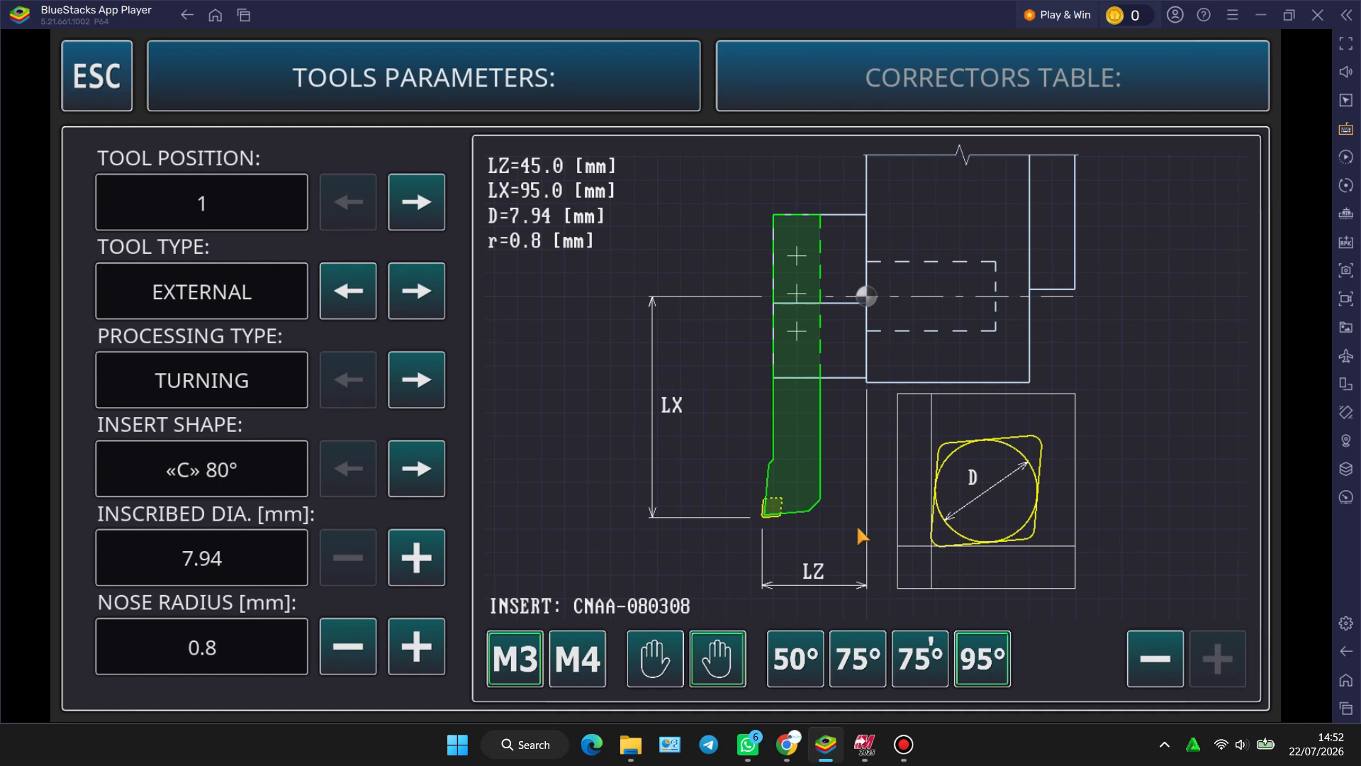
{"action": "left_click", "coordinate": [100, 86]}
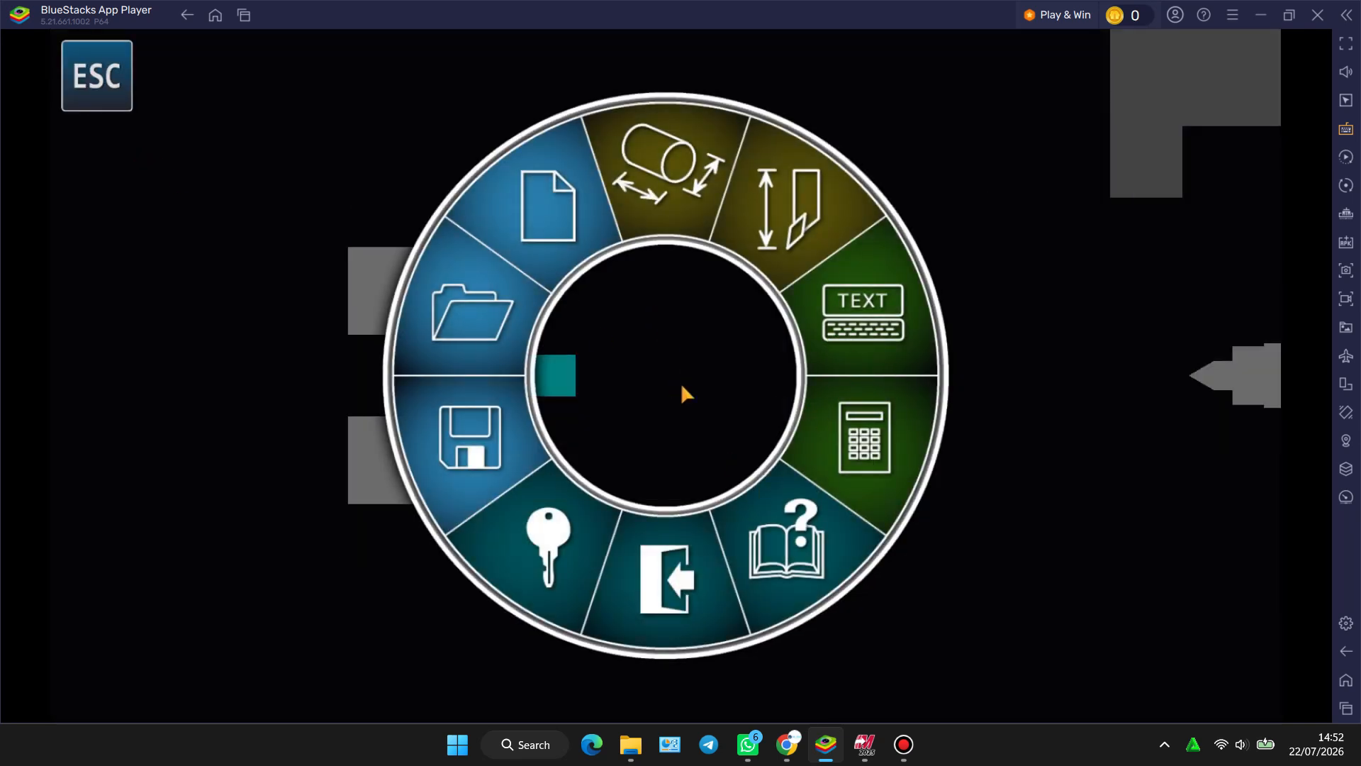
{"action": "left_click", "coordinate": [727, 376]}
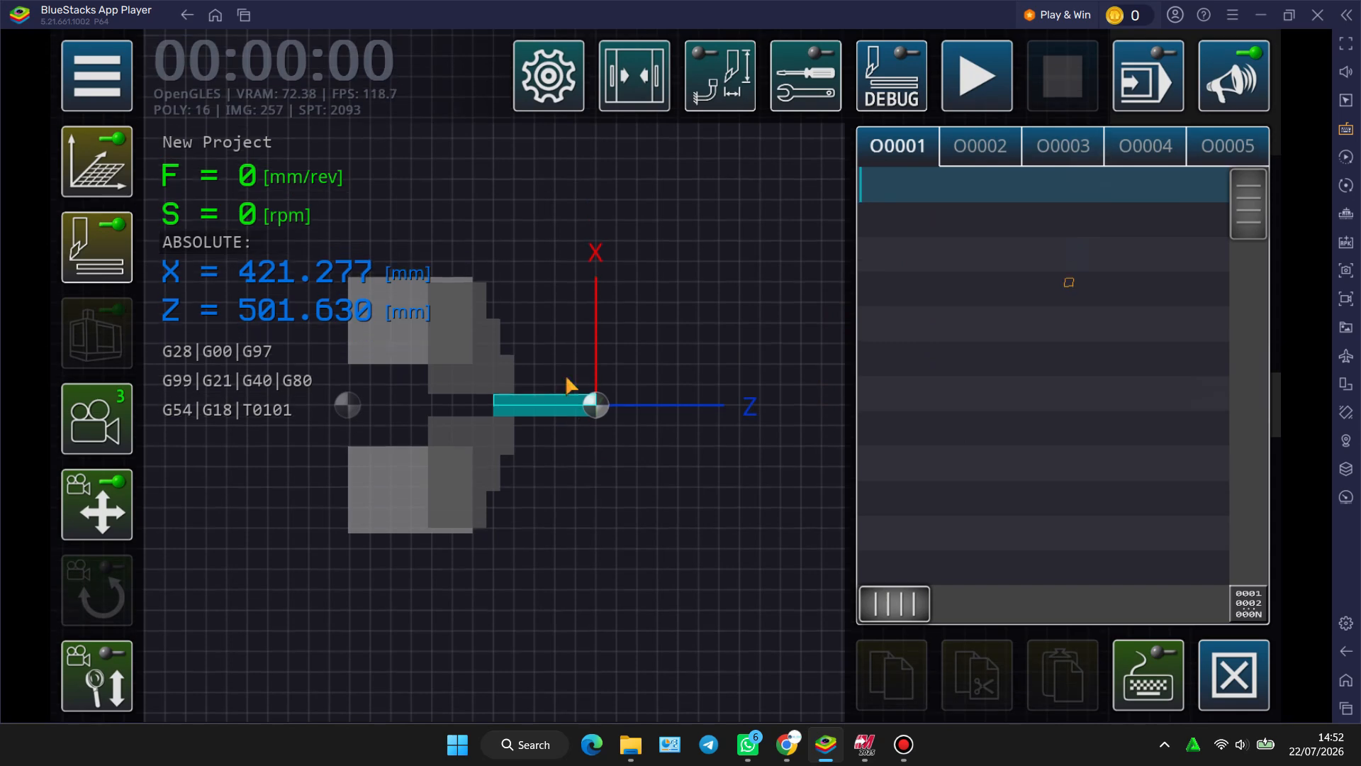
- Enable camera zoom and enlarge the view of the clamped workpiece
{"action": "left_click", "coordinate": [98, 684]}
{"action": "scroll", "coordinate": [545, 439], "scroll_direction": "up", "scroll_amount": 3}
{"action": "scroll", "coordinate": [528, 502], "scroll_direction": "down", "scroll_amount": 2}
{"action": "scroll", "coordinate": [528, 502], "scroll_direction": "down", "scroll_amount": 2}
{"action": "scroll", "coordinate": [539, 462], "scroll_direction": "down", "scroll_amount": 1}
{"action": "scroll", "coordinate": [539, 462], "scroll_direction": "up", "scroll_amount": 1}
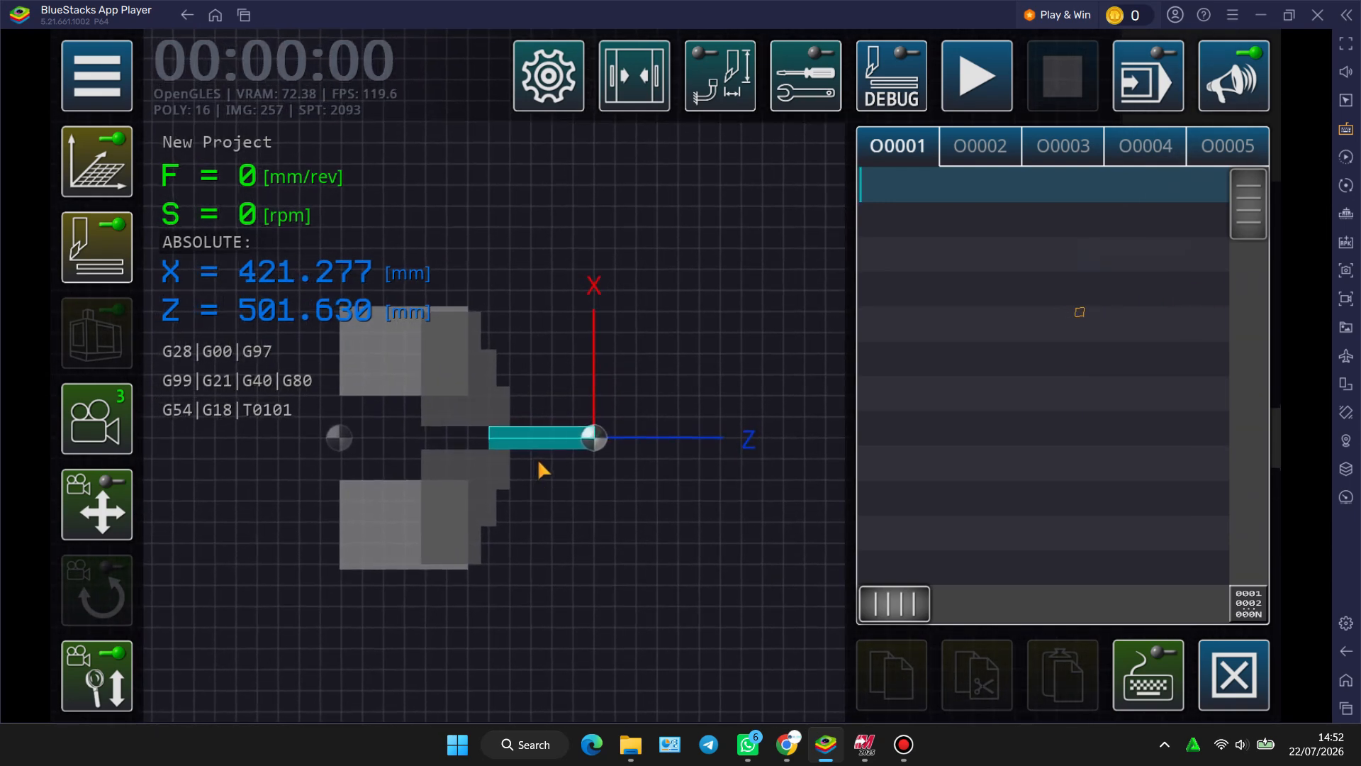
{"action": "scroll", "coordinate": [537, 458], "scroll_direction": "up", "scroll_amount": 5}
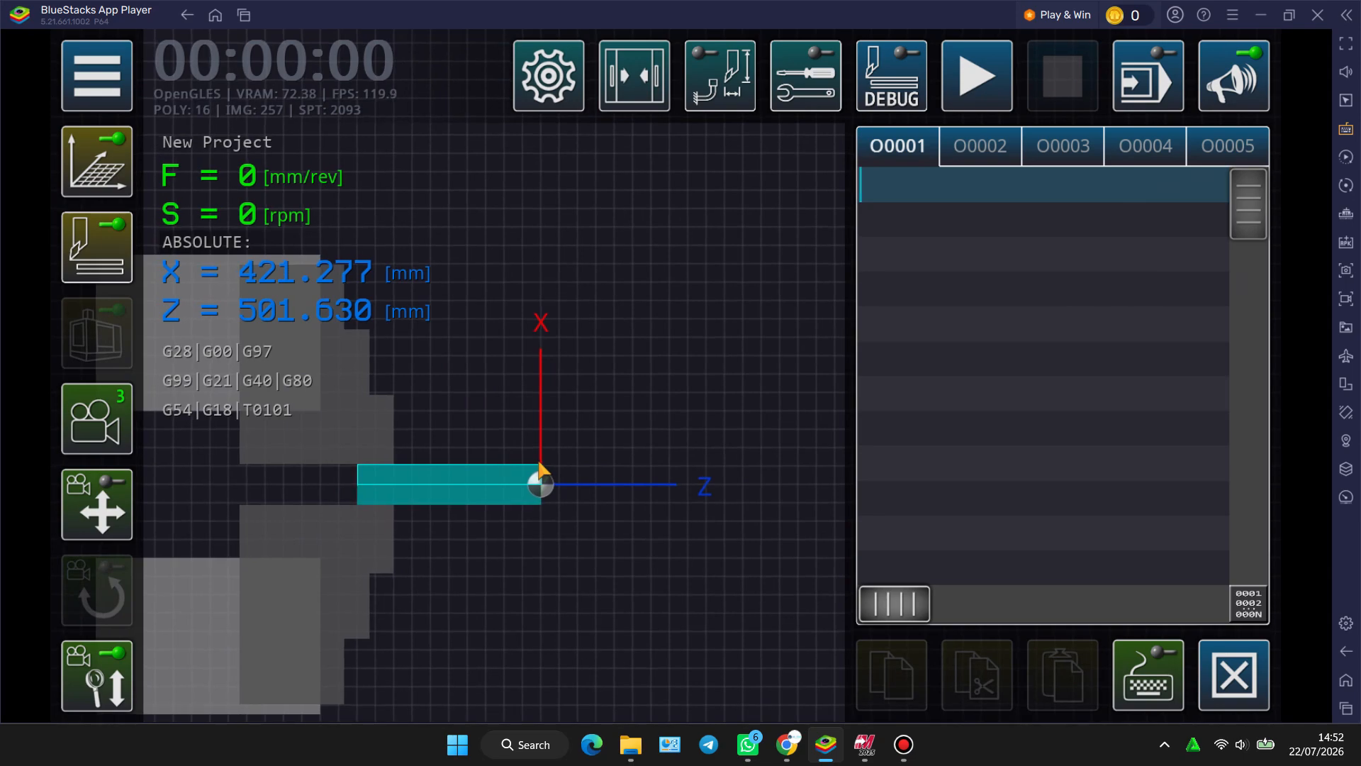
- Zoom and pan the flat camera 3 view to bring the clamped workpiece and chuck jaws fully into sight
{"action": "scroll", "coordinate": [538, 458], "scroll_direction": "down", "scroll_amount": 4}
{"action": "scroll", "coordinate": [517, 497], "scroll_direction": "up", "scroll_amount": 2}
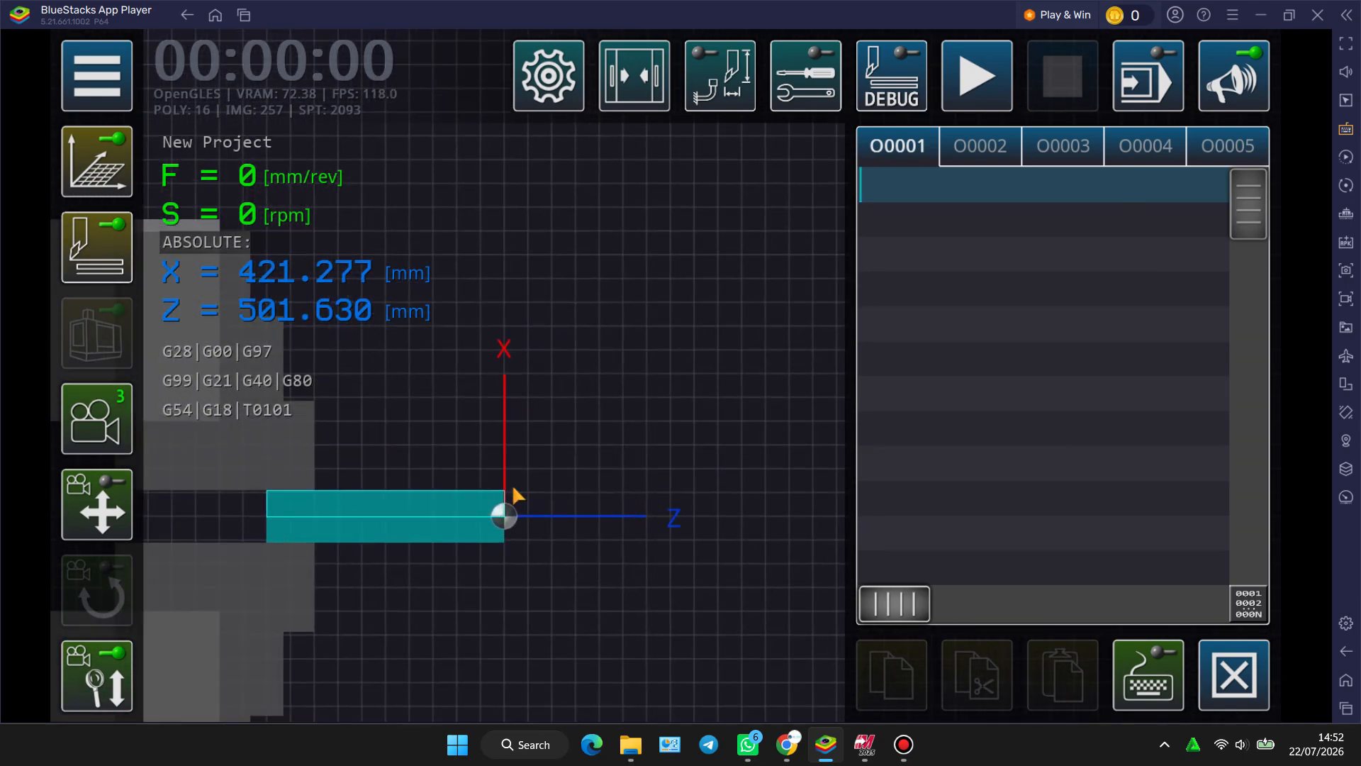
{"action": "scroll", "coordinate": [509, 533], "scroll_direction": "up", "scroll_amount": 3}
{"action": "scroll", "coordinate": [495, 547], "scroll_direction": "down", "scroll_amount": 3}
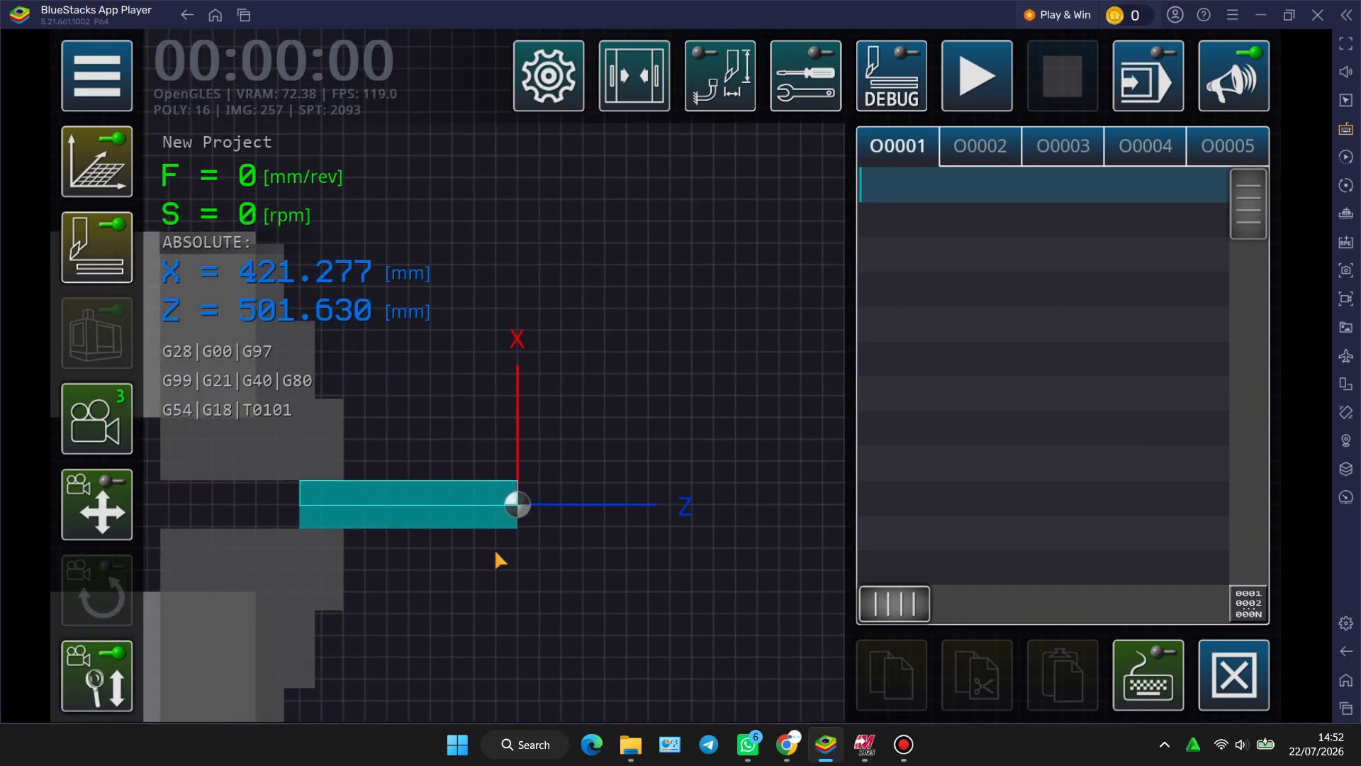
{"action": "left_click", "coordinate": [86, 512]}
{"action": "left_click_drag", "start_coordinate": [565, 504], "coordinate": [578, 454]}
{"action": "left_click_drag", "start_coordinate": [340, 318], "coordinate": [339, 478]}
{"action": "scroll", "coordinate": [340, 478], "scroll_direction": "down", "scroll_amount": 3}
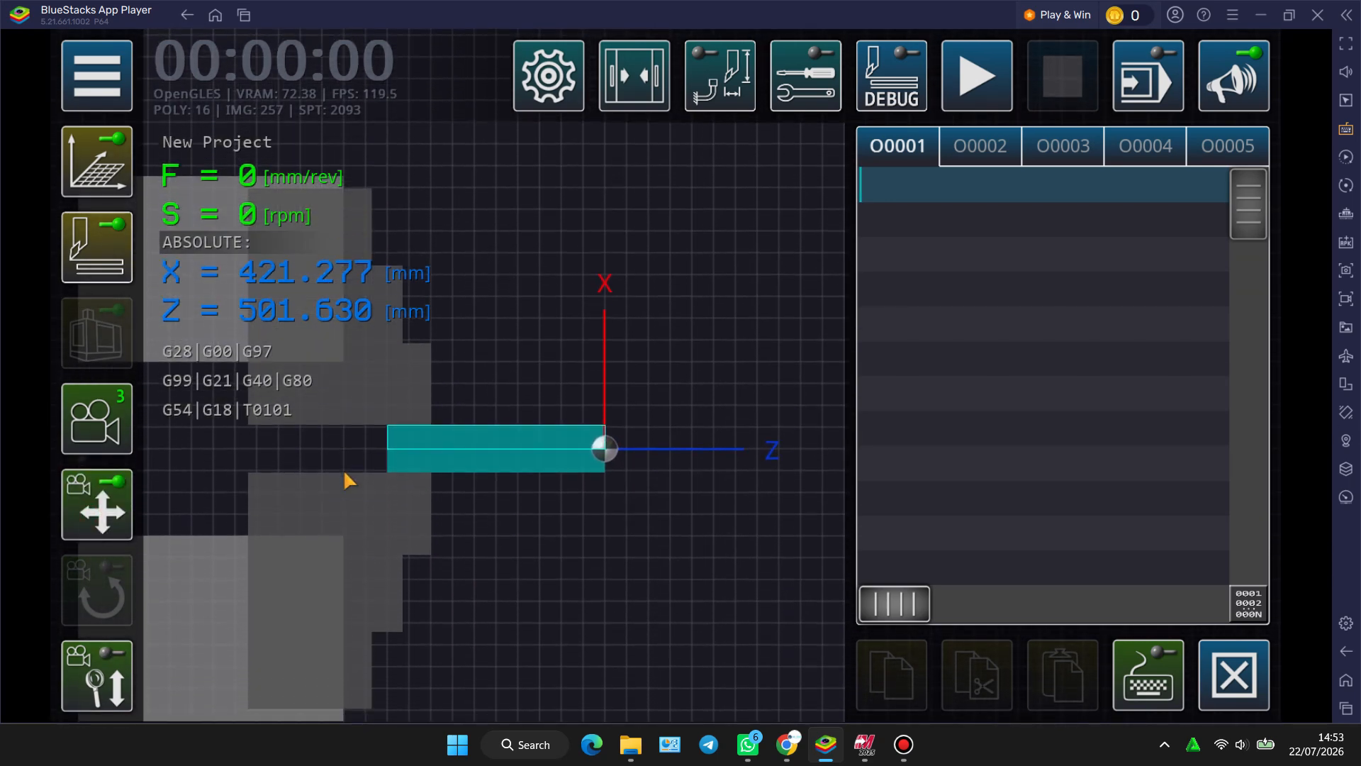
- Switch to 3D camera 1 and orbit, zoom and pan to view the chuck and workpiece inside the machine
{"action": "left_click", "coordinate": [94, 443]}
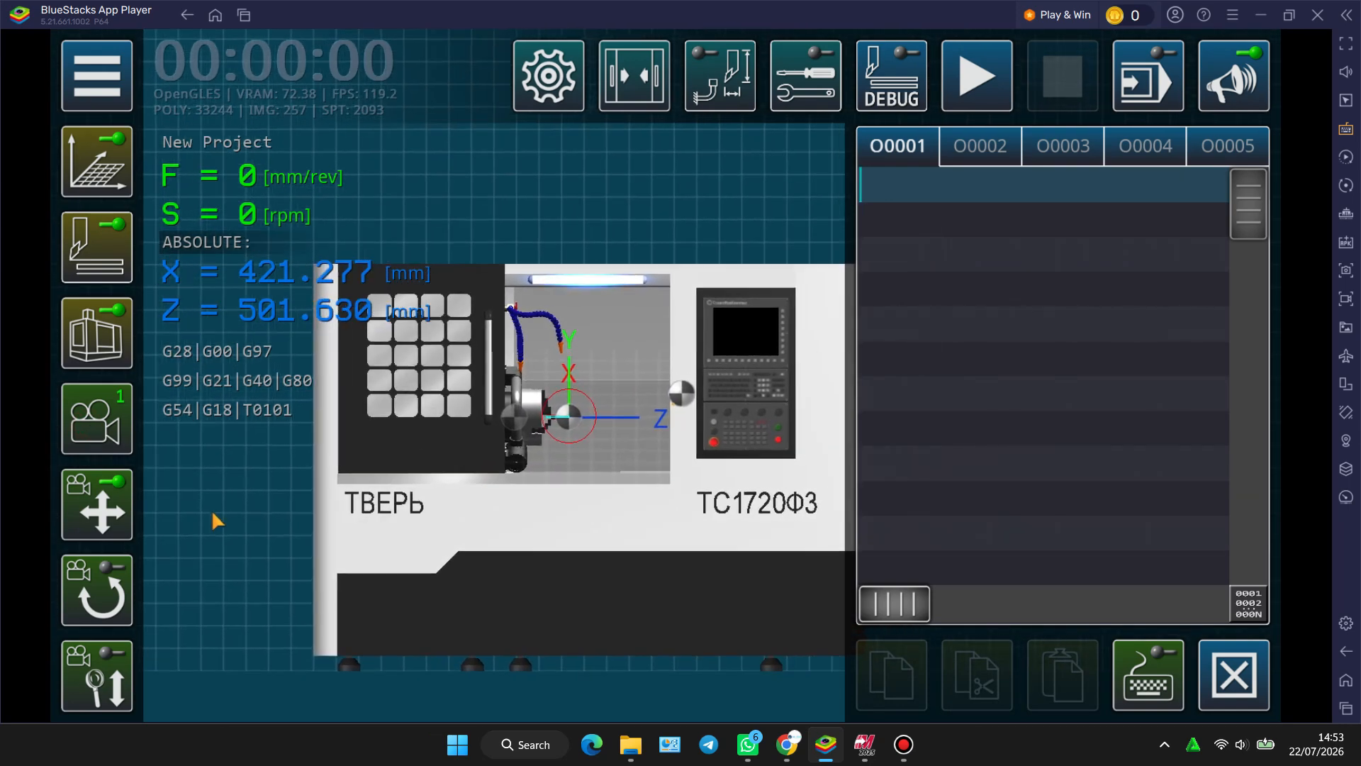
{"action": "left_click_drag", "start_coordinate": [647, 449], "coordinate": [556, 577]}
{"action": "left_click_drag", "start_coordinate": [705, 432], "coordinate": [638, 383]}
{"action": "left_click", "coordinate": [85, 588]}
{"action": "left_click_drag", "start_coordinate": [649, 461], "coordinate": [608, 314]}
{"action": "left_click", "coordinate": [110, 658]}
{"action": "left_click_drag", "start_coordinate": [594, 397], "coordinate": [227, 448]}
{"action": "left_click", "coordinate": [102, 507]}
{"action": "left_click_drag", "start_coordinate": [304, 530], "coordinate": [537, 621]}
{"action": "mouse_move", "coordinate": [382, 530]}
{"action": "left_mouse_down"}
{"action": "mouse_move", "coordinate": [377, 460]}
{"action": "mouse_move", "coordinate": [364, 522]}
{"action": "left_mouse_up"}
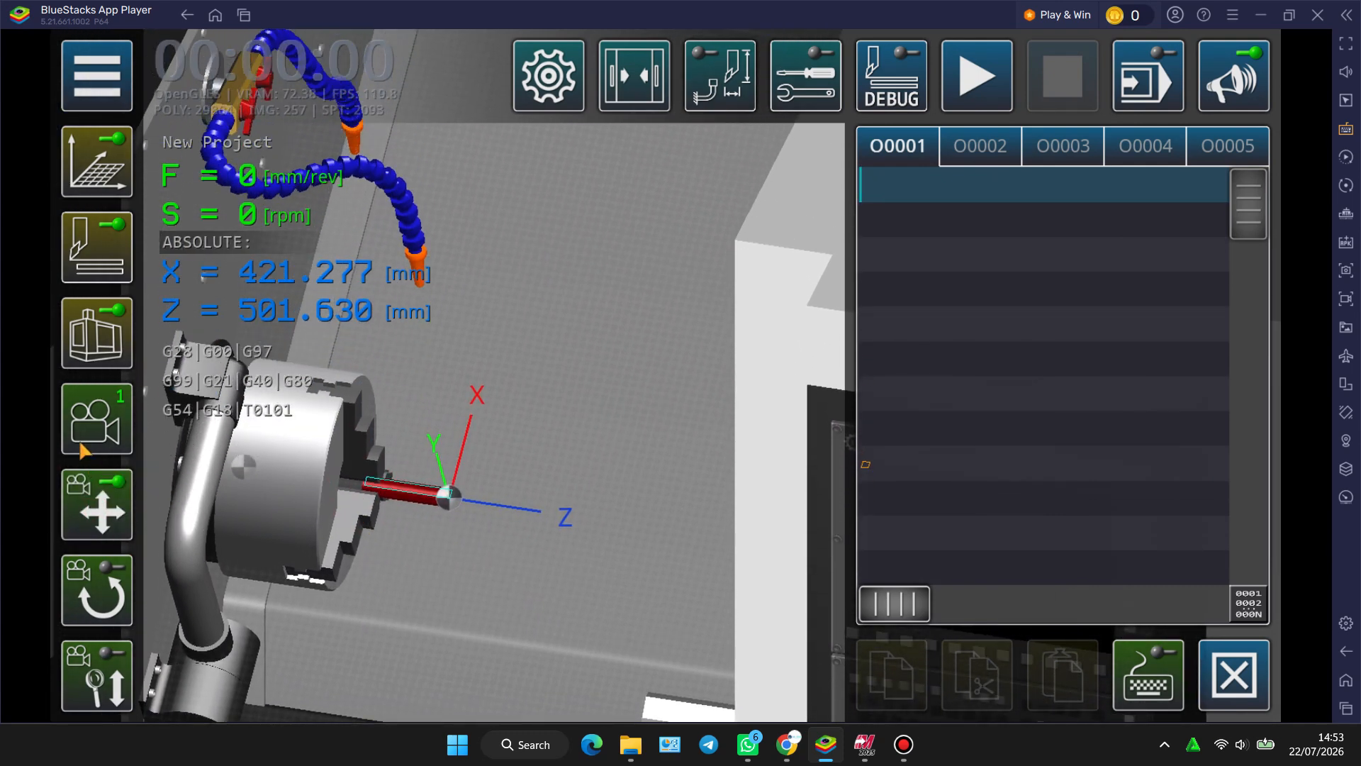
- Enlarge the 3D view around the chuck and centre the red workpiece in it
{"action": "left_click", "coordinate": [99, 670]}
{"action": "left_click_drag", "start_coordinate": [394, 475], "coordinate": [348, 525]}
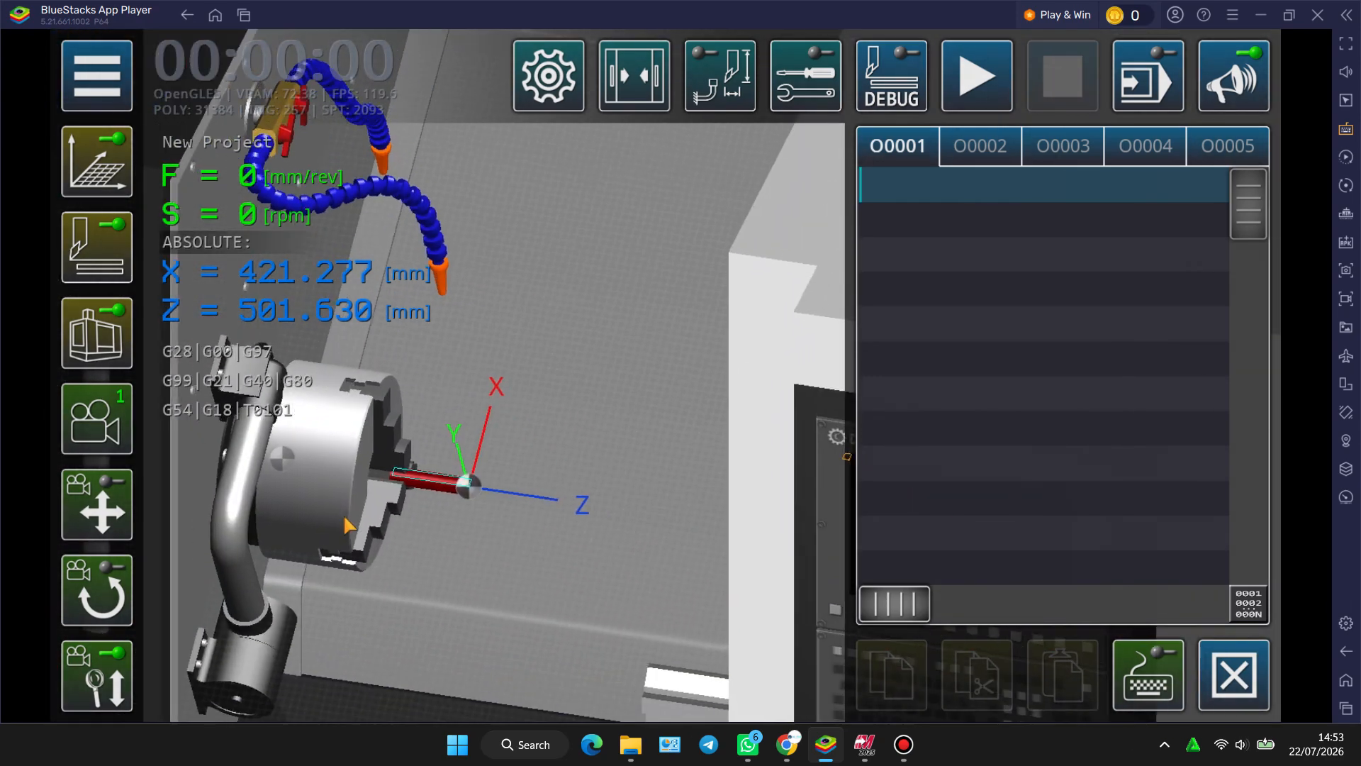
{"action": "scroll", "coordinate": [345, 518], "scroll_direction": "up", "scroll_amount": 5}
{"action": "scroll", "coordinate": [462, 511], "scroll_direction": "down", "scroll_amount": 1}
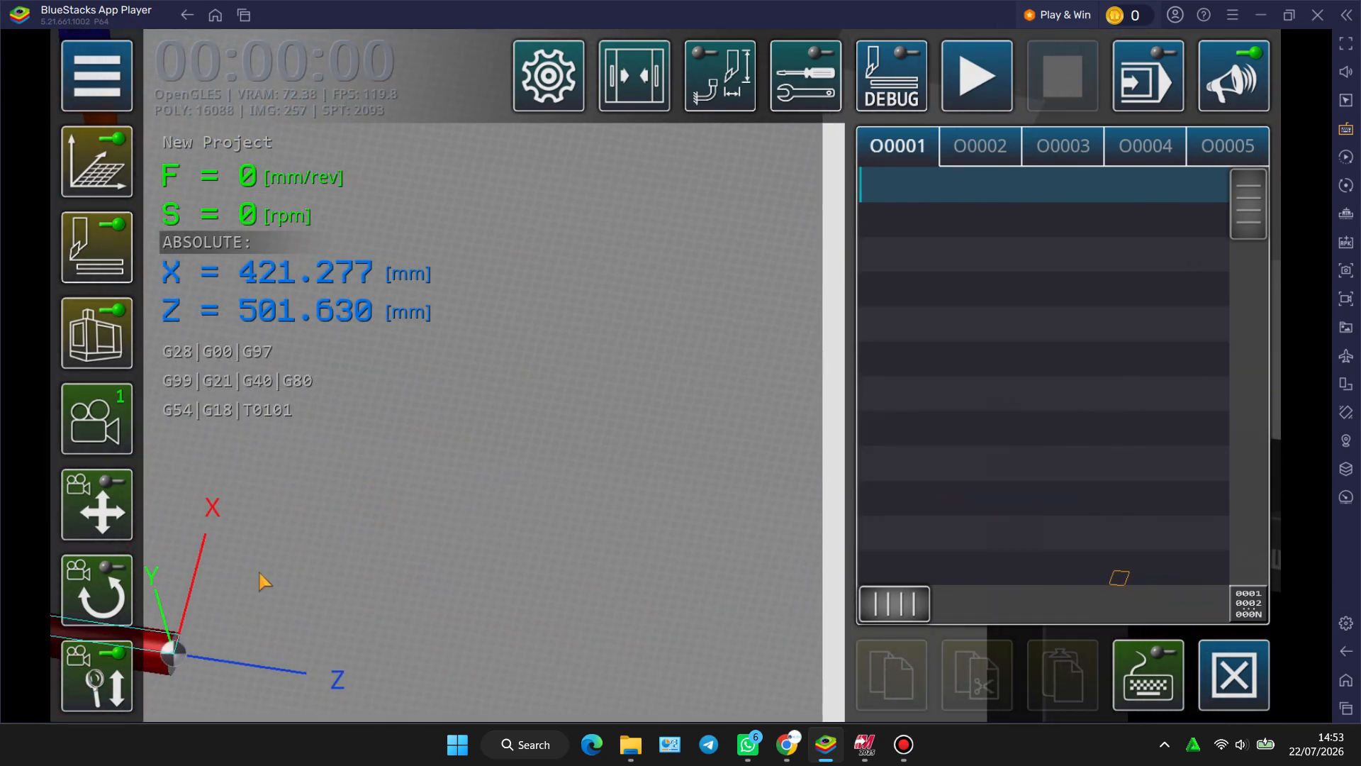
{"action": "left_click_drag", "start_coordinate": [267, 584], "coordinate": [647, 452]}
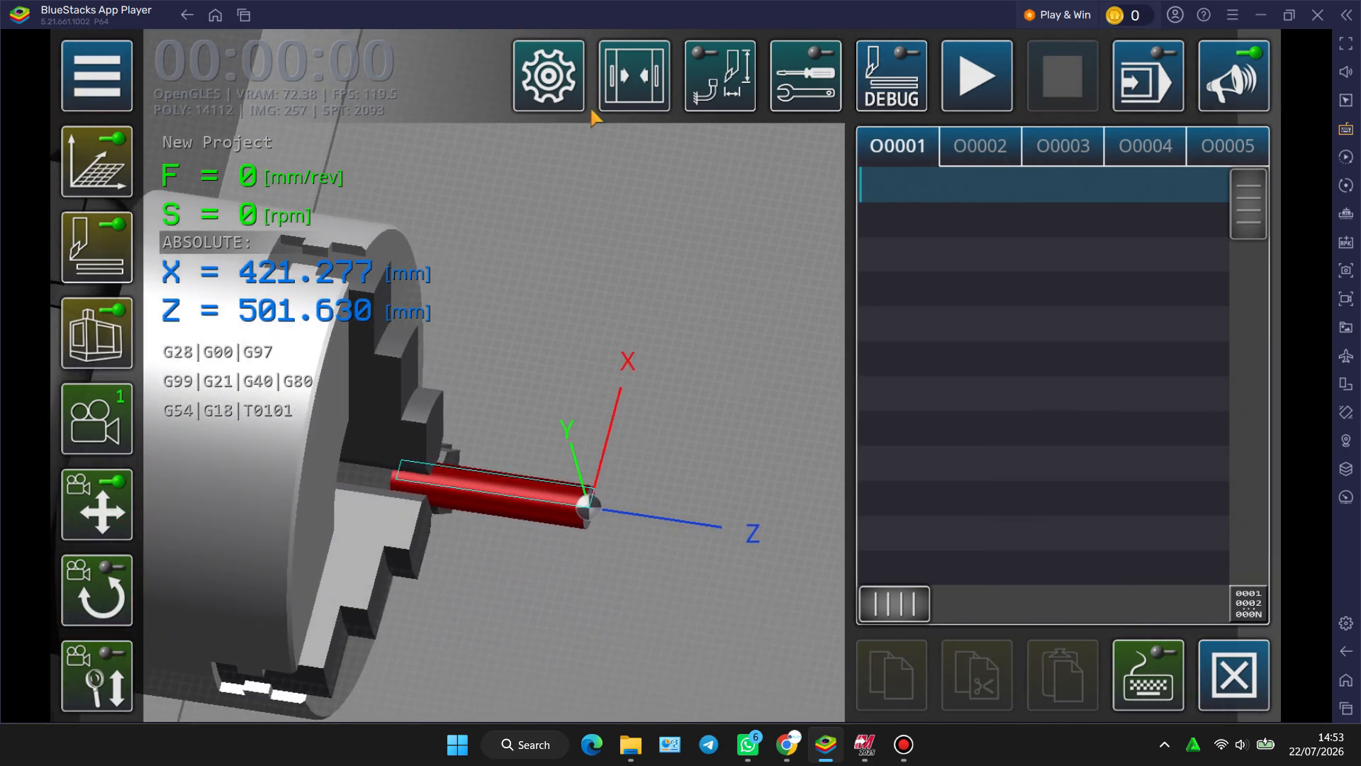
- Close and reopen the machine door, and display program O0002
{"action": "left_click", "coordinate": [625, 99]}
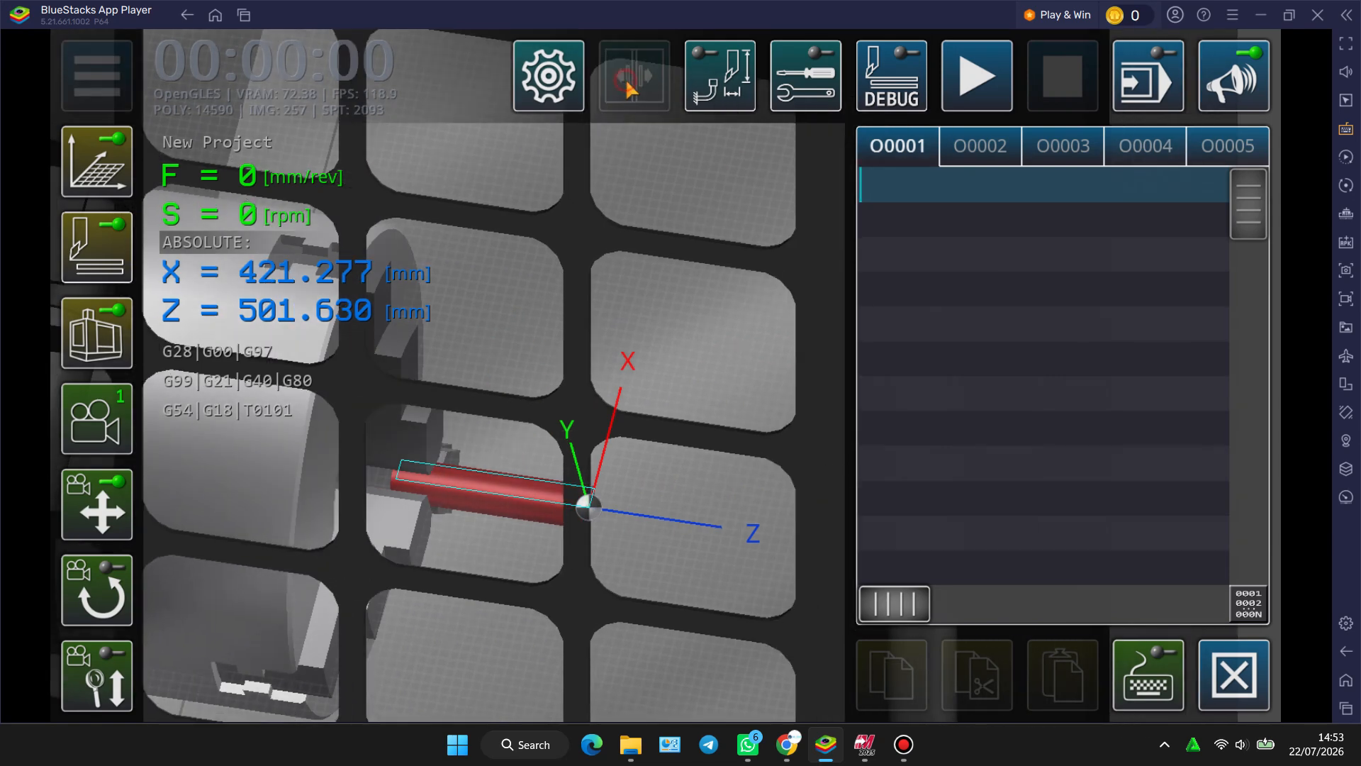
{"action": "left_click", "coordinate": [625, 85]}
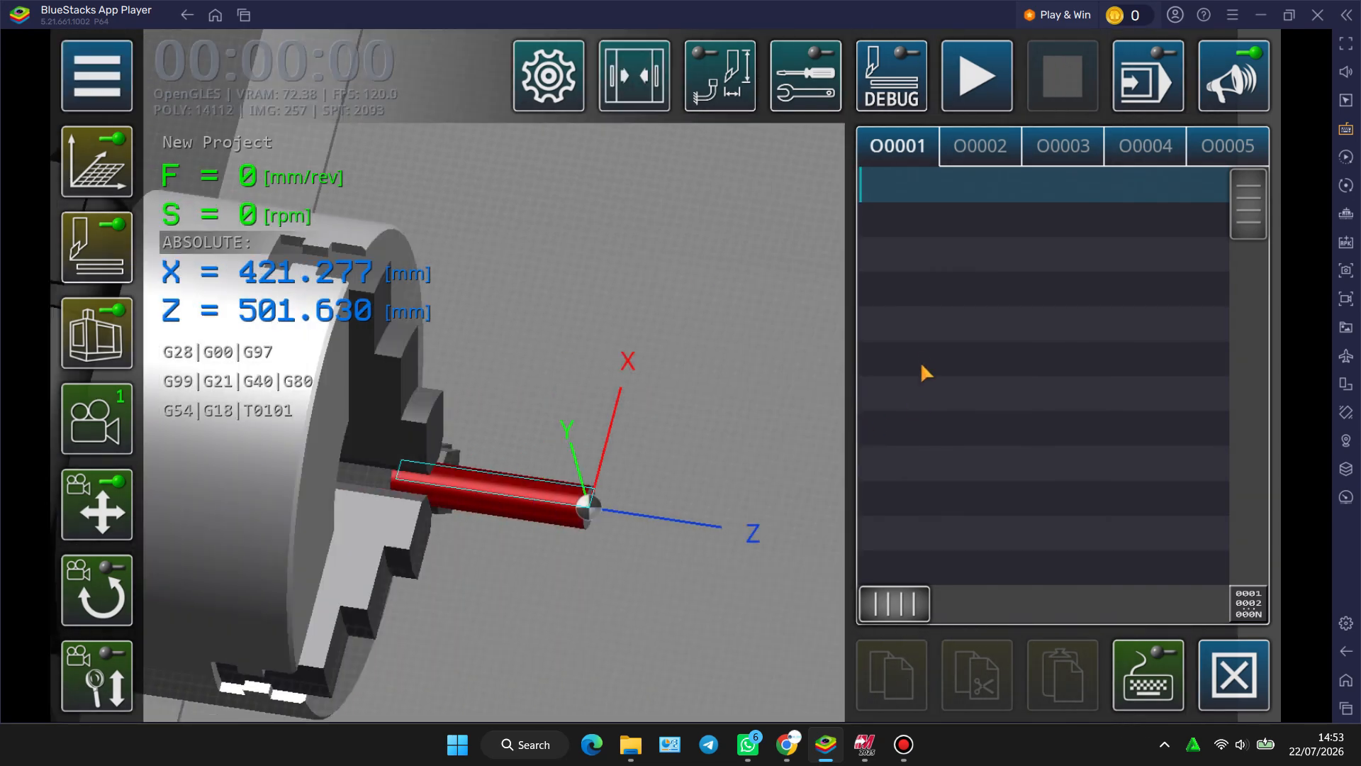
{"action": "left_click", "coordinate": [977, 149]}
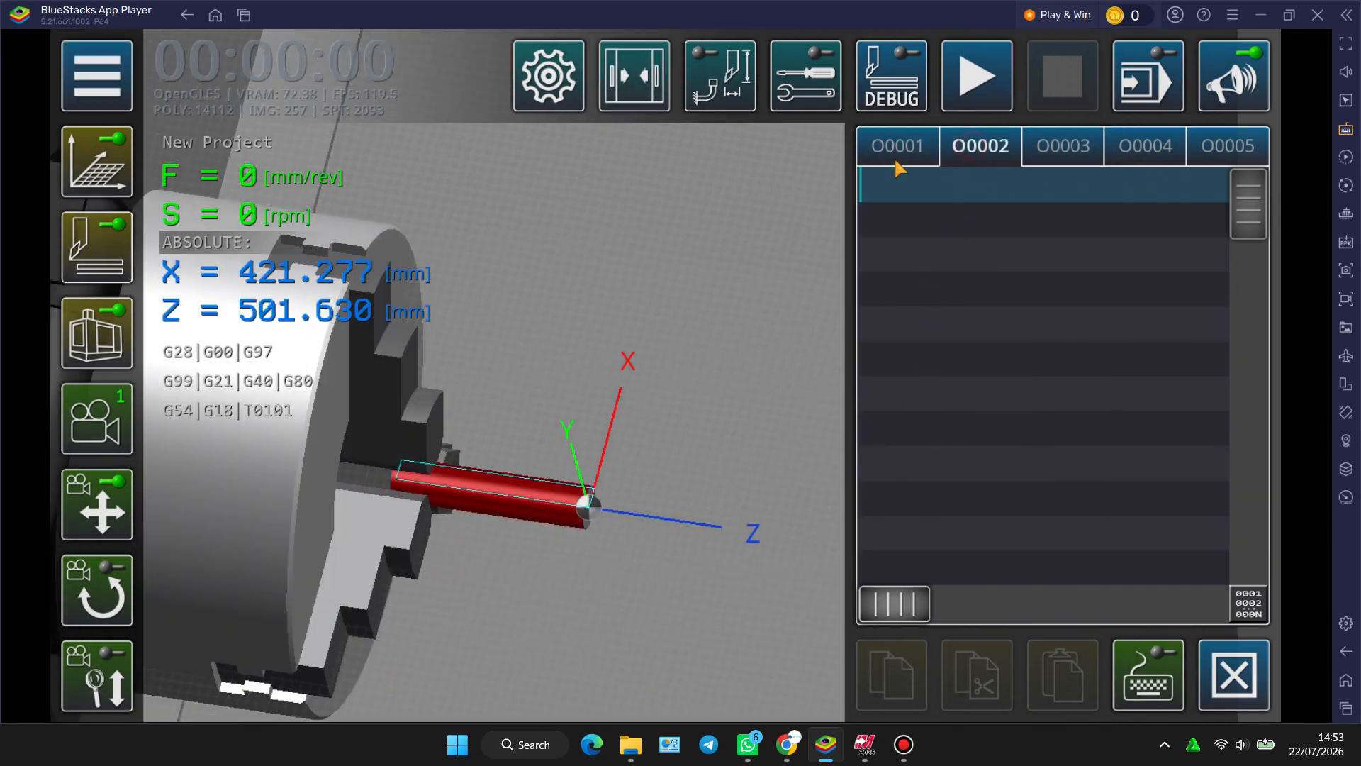